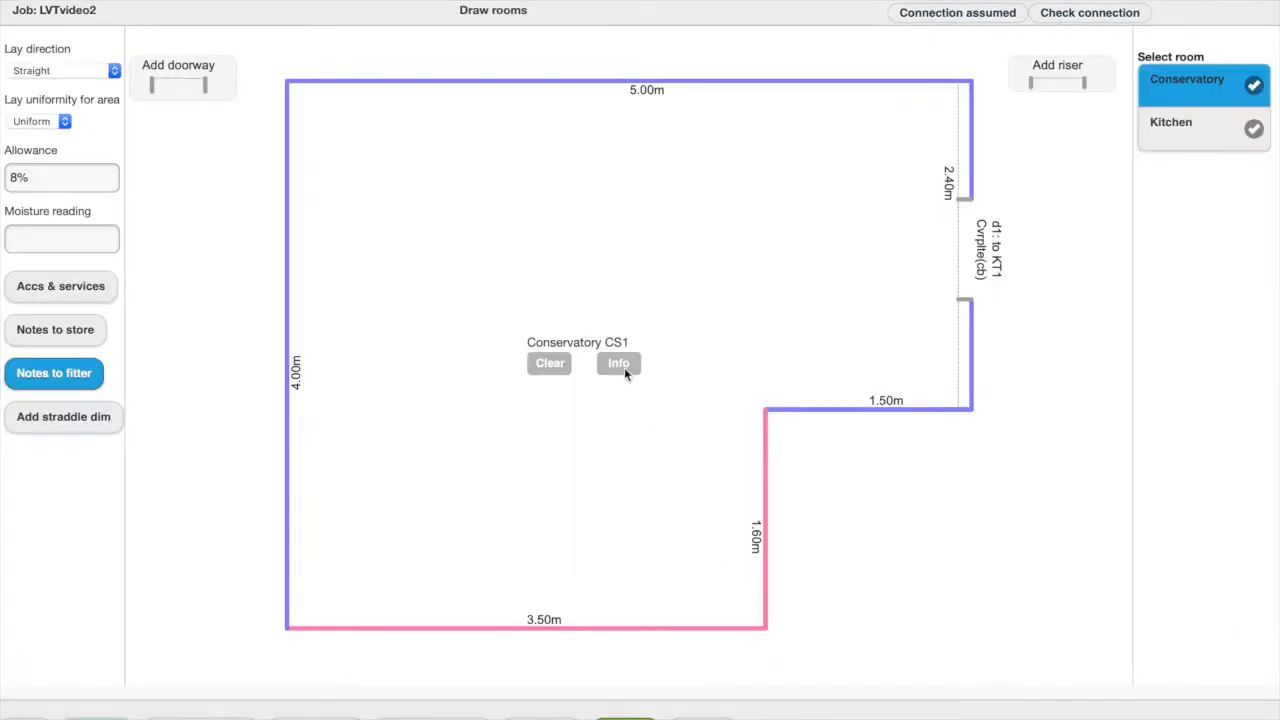
Set the Conservatory's subfloor preparation to Screed in its room information and accept it
{"action": "left_click", "coordinate": [622, 364]}
{"action": "left_click", "coordinate": [724, 162]}
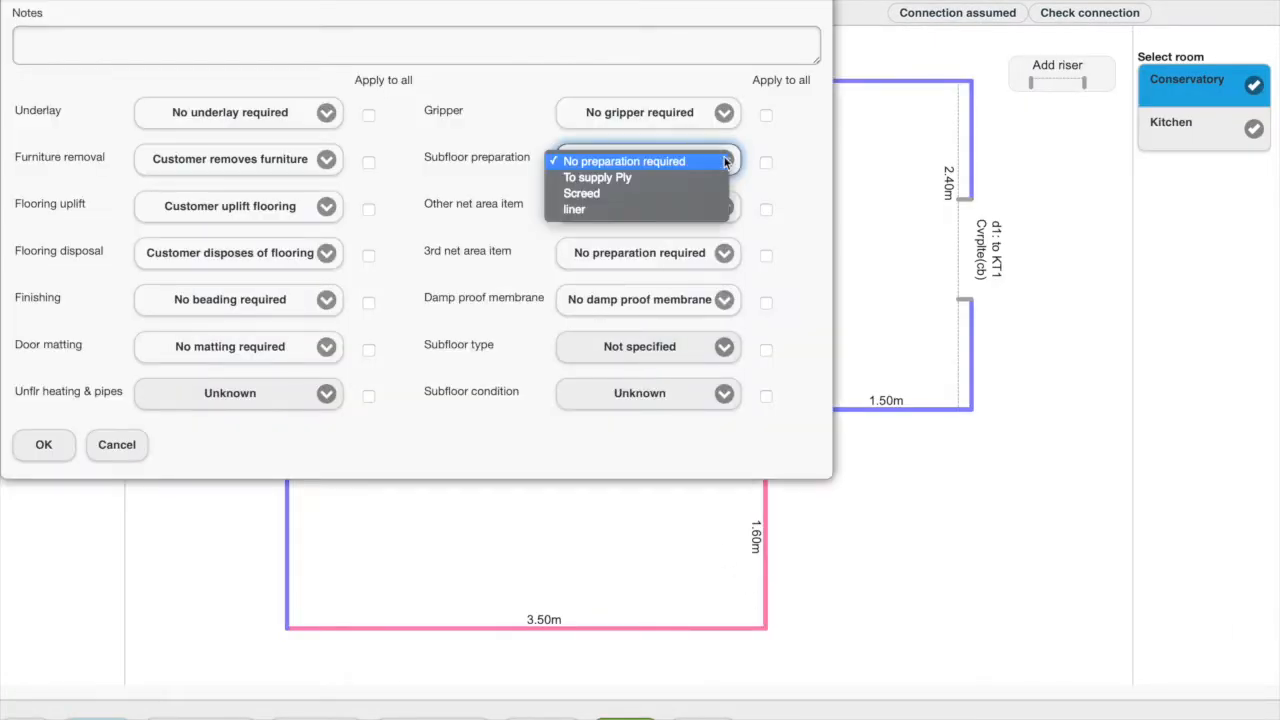
{"action": "left_click", "coordinate": [715, 194]}
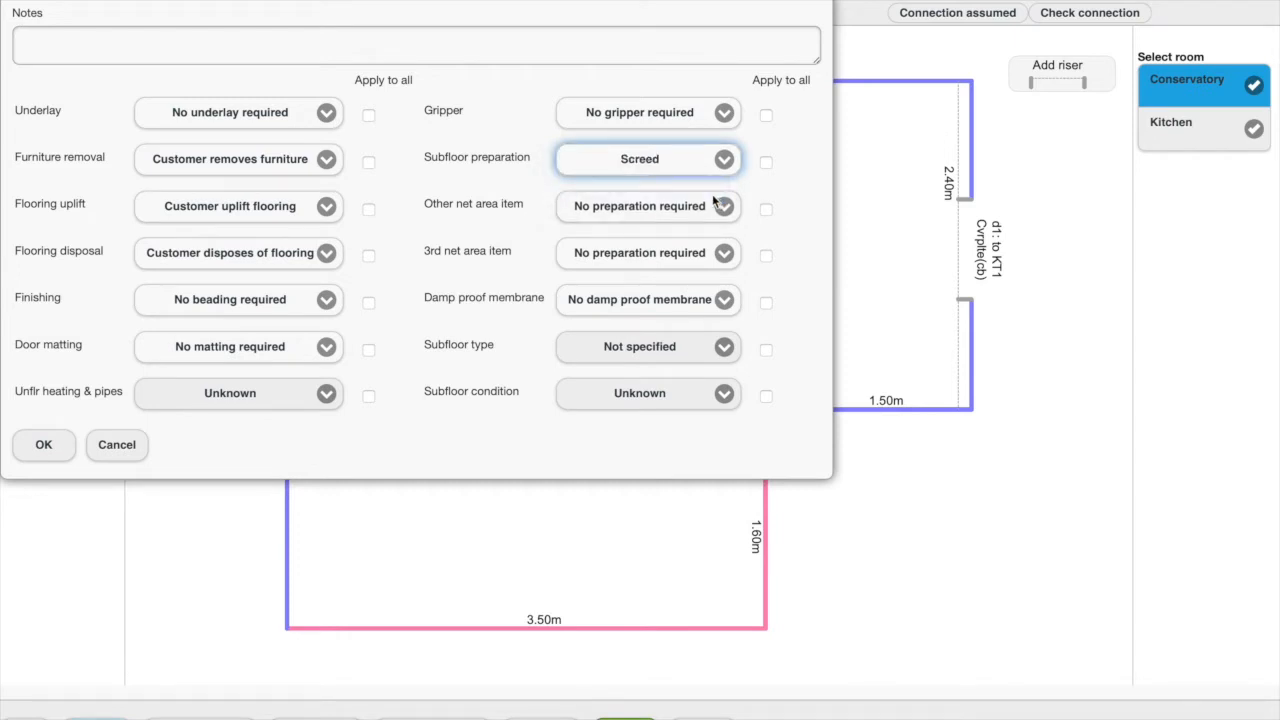
{"action": "left_click", "coordinate": [62, 452]}
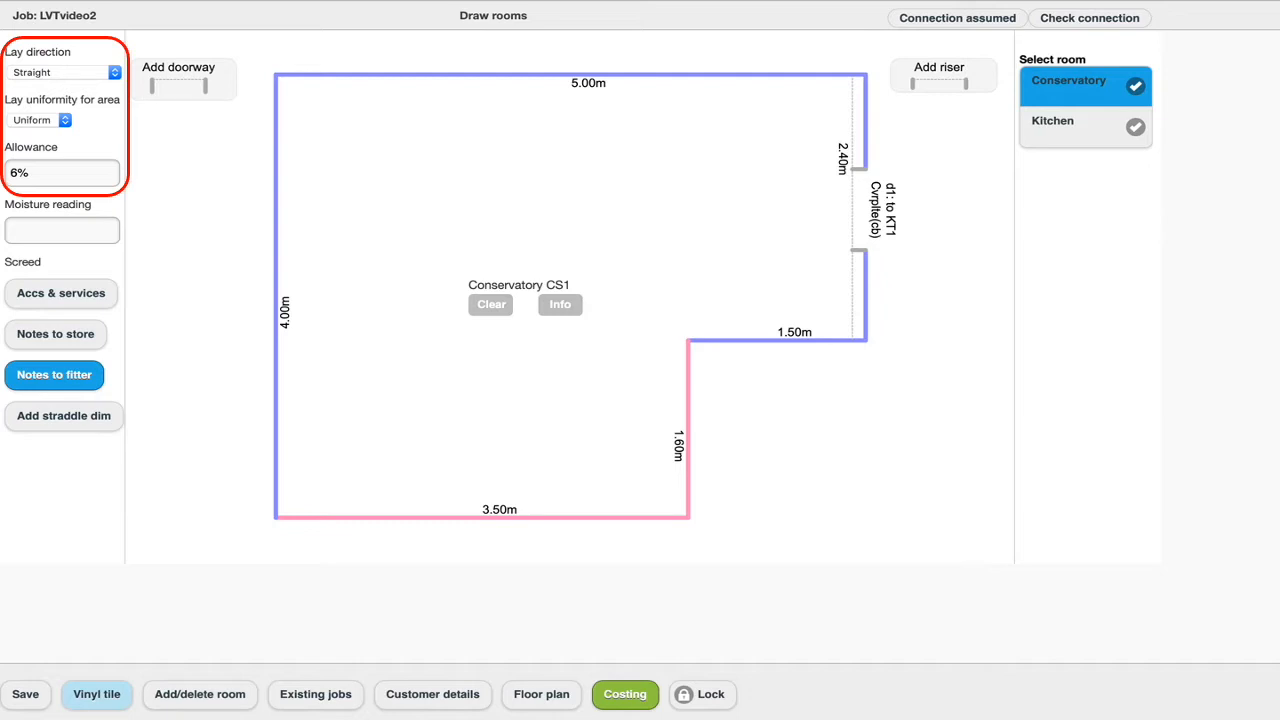
Set the Conservatory's lay direction to Diagonal - 45°
{"action": "left_click", "coordinate": [111, 72]}
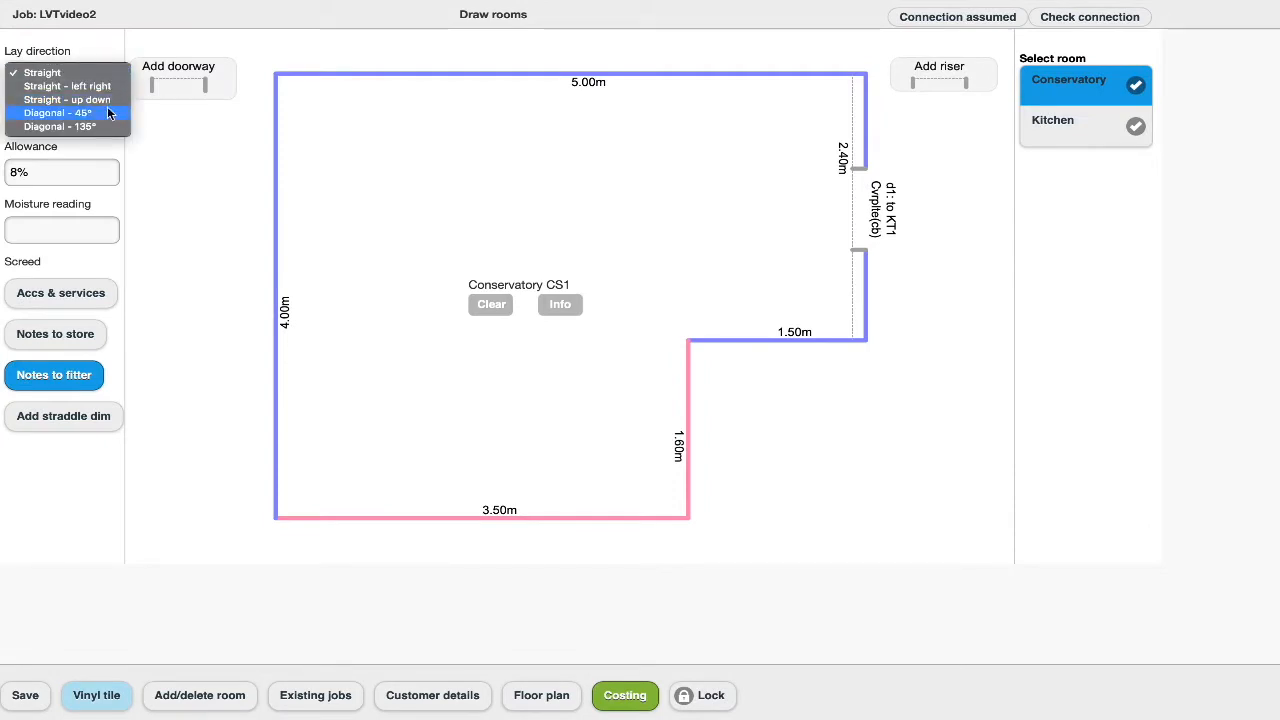
{"action": "left_click", "coordinate": [108, 116]}
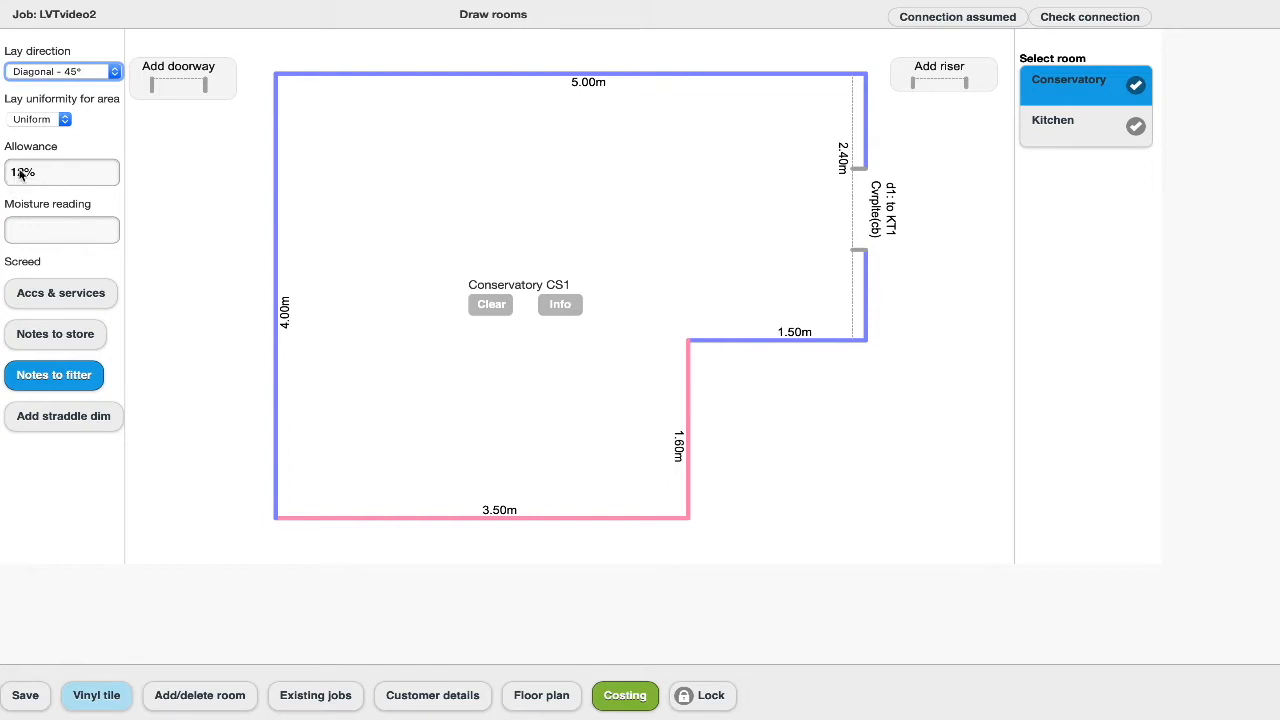
Try Random lay uniformity for the area and return it to Uniform
{"action": "left_click", "coordinate": [62, 123]}
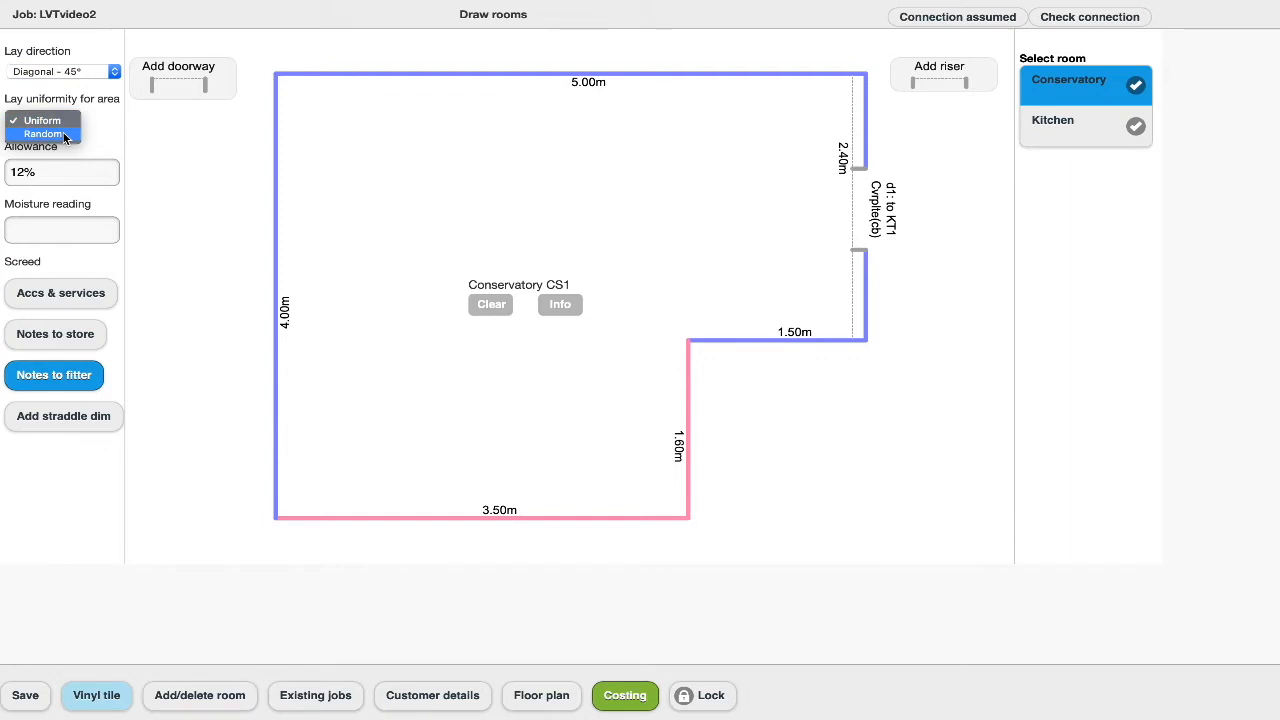
{"action": "left_click", "coordinate": [64, 135]}
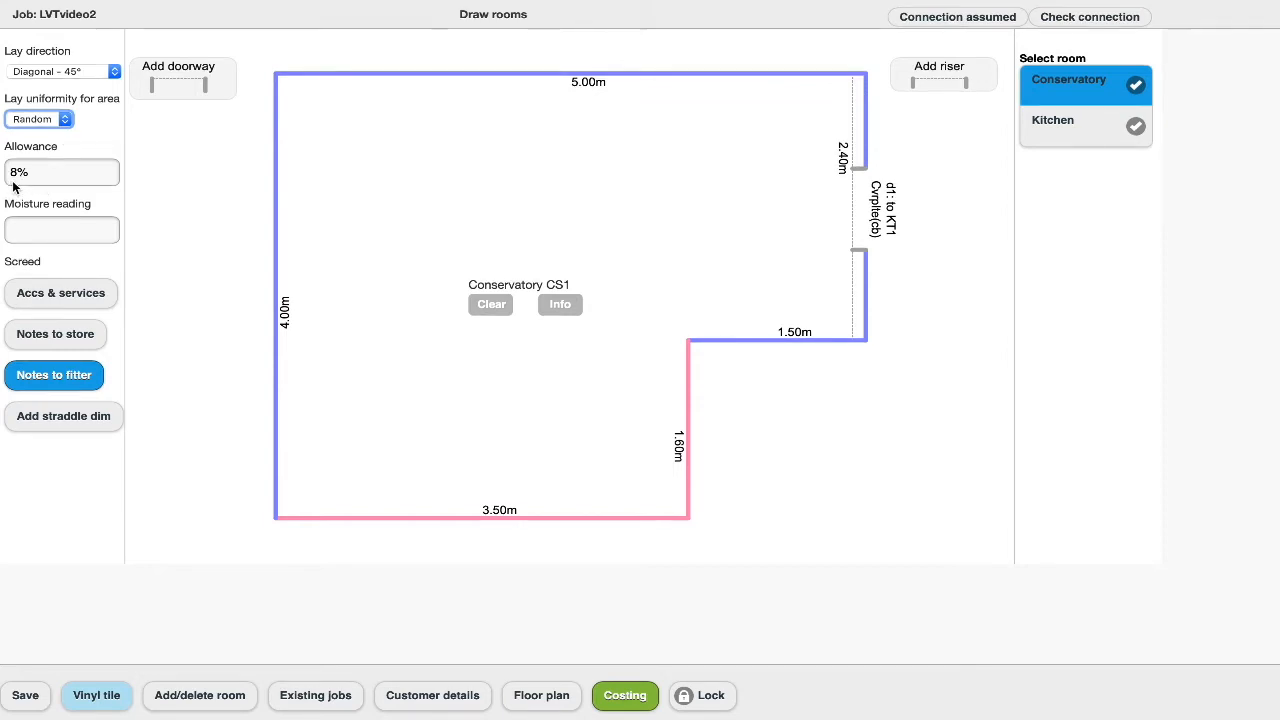
{"action": "left_click", "coordinate": [64, 119]}
{"action": "left_click", "coordinate": [65, 108]}
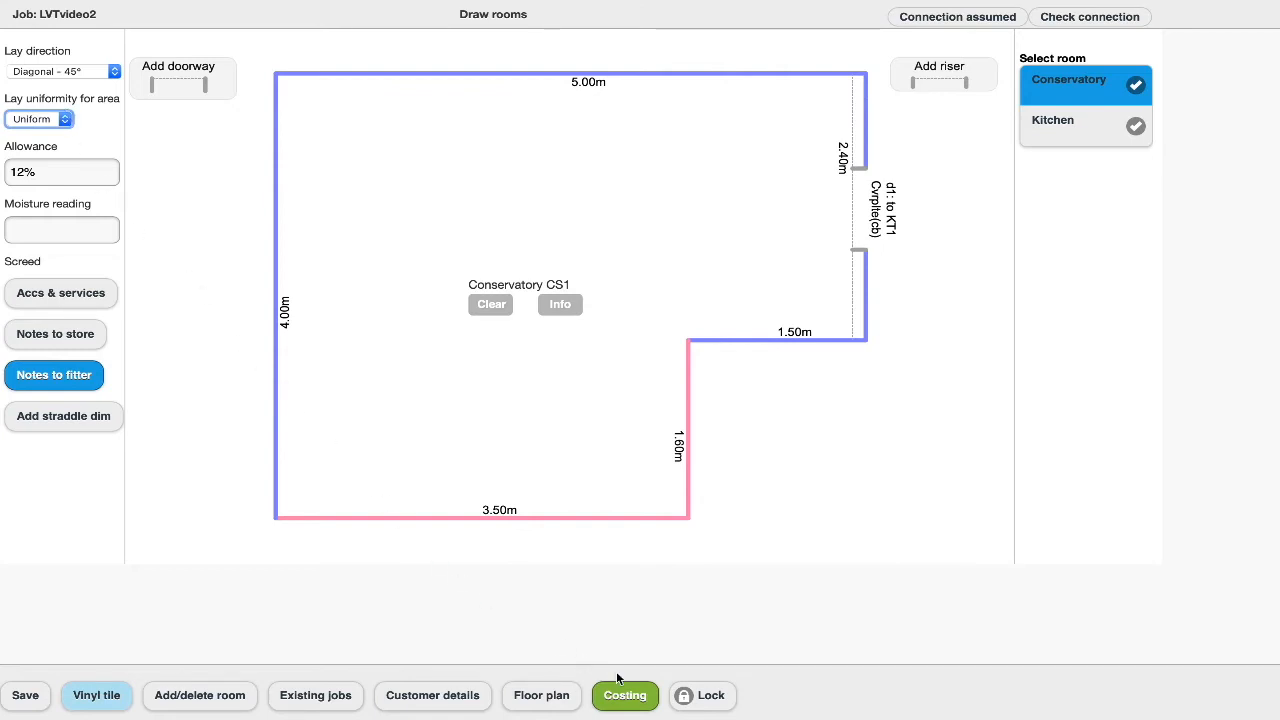
Go to the job's costing and filter the tile materials to Amtico, collection Signature Stones, range Stone - Stucco
{"action": "left_click", "coordinate": [638, 696]}
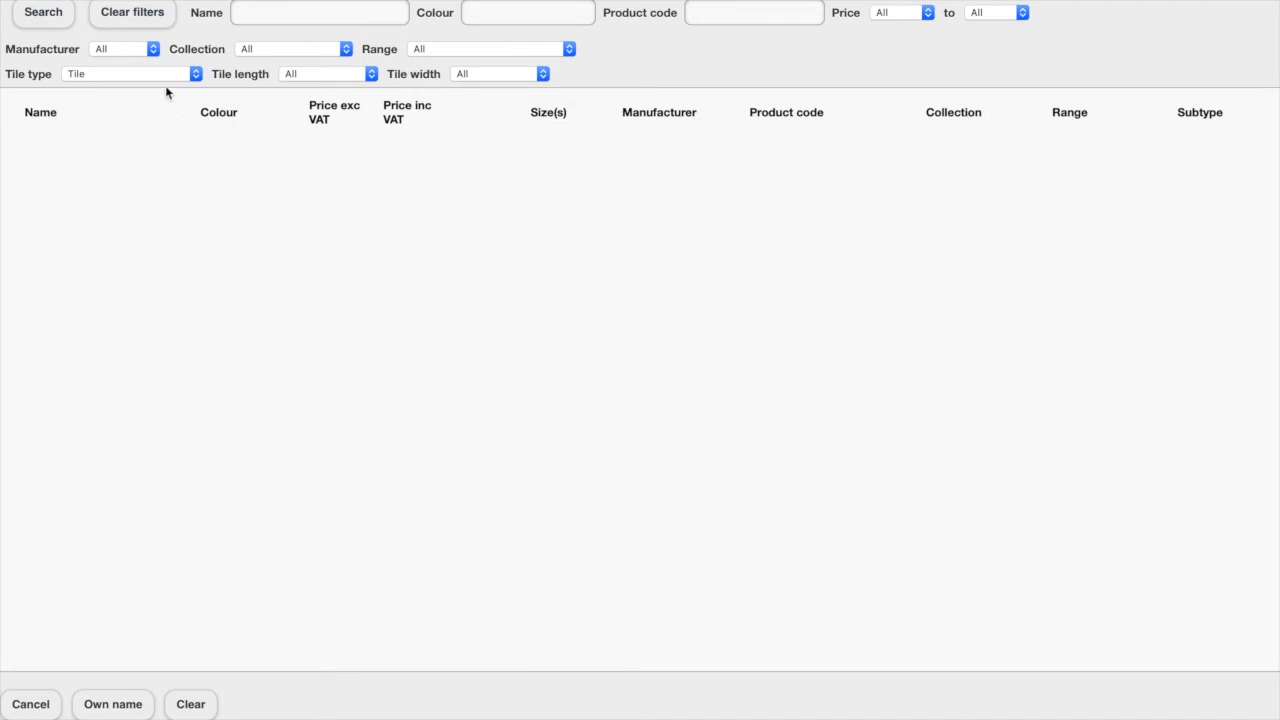
{"action": "left_click", "coordinate": [153, 50]}
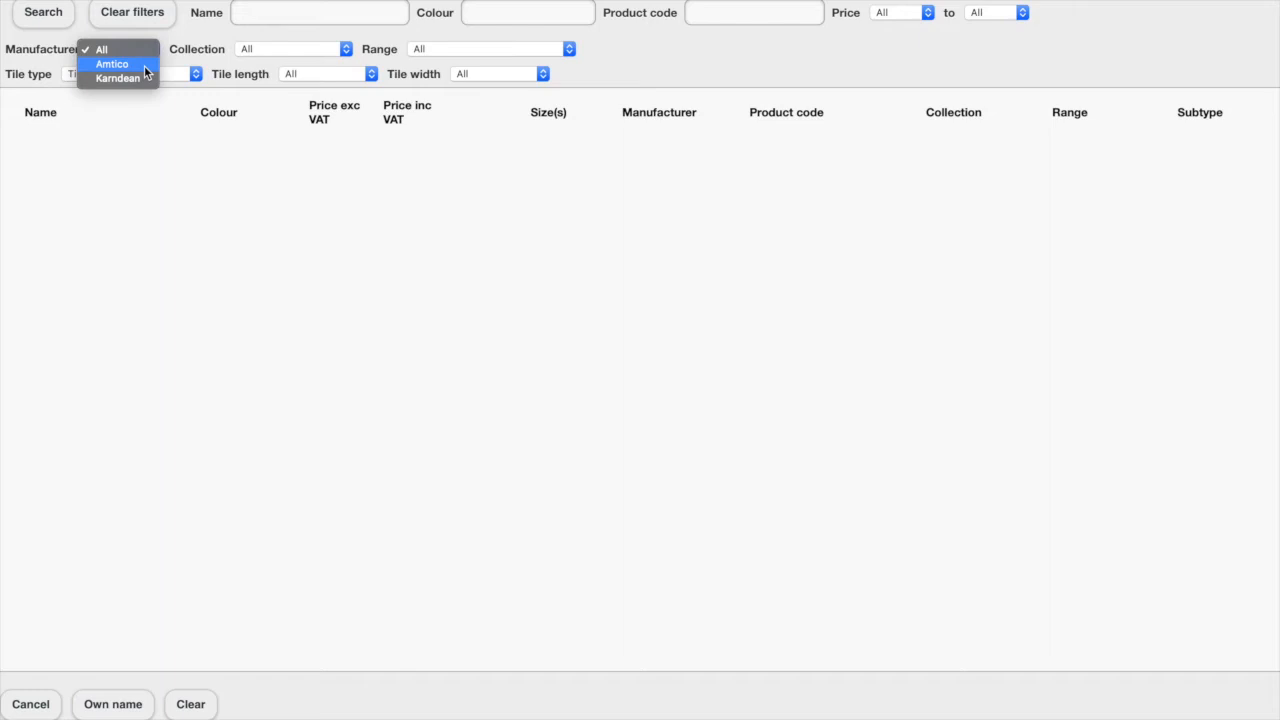
{"action": "left_click", "coordinate": [144, 65]}
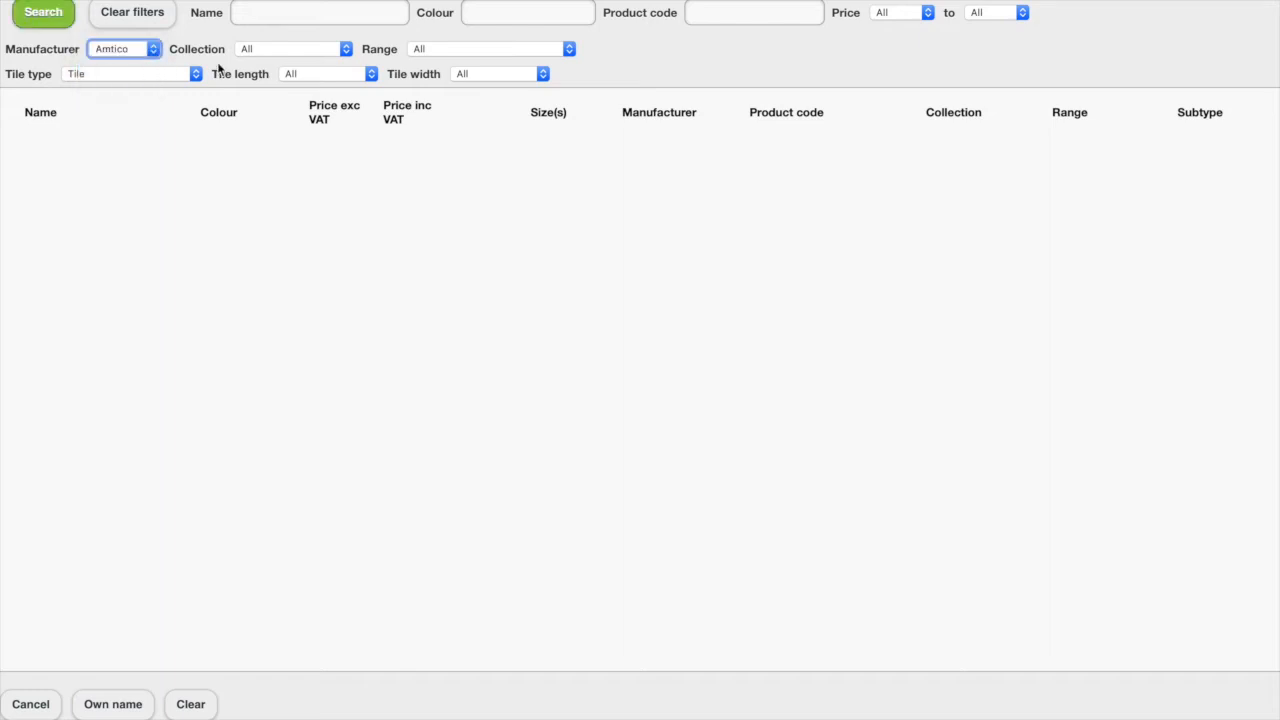
{"action": "left_click", "coordinate": [346, 50]}
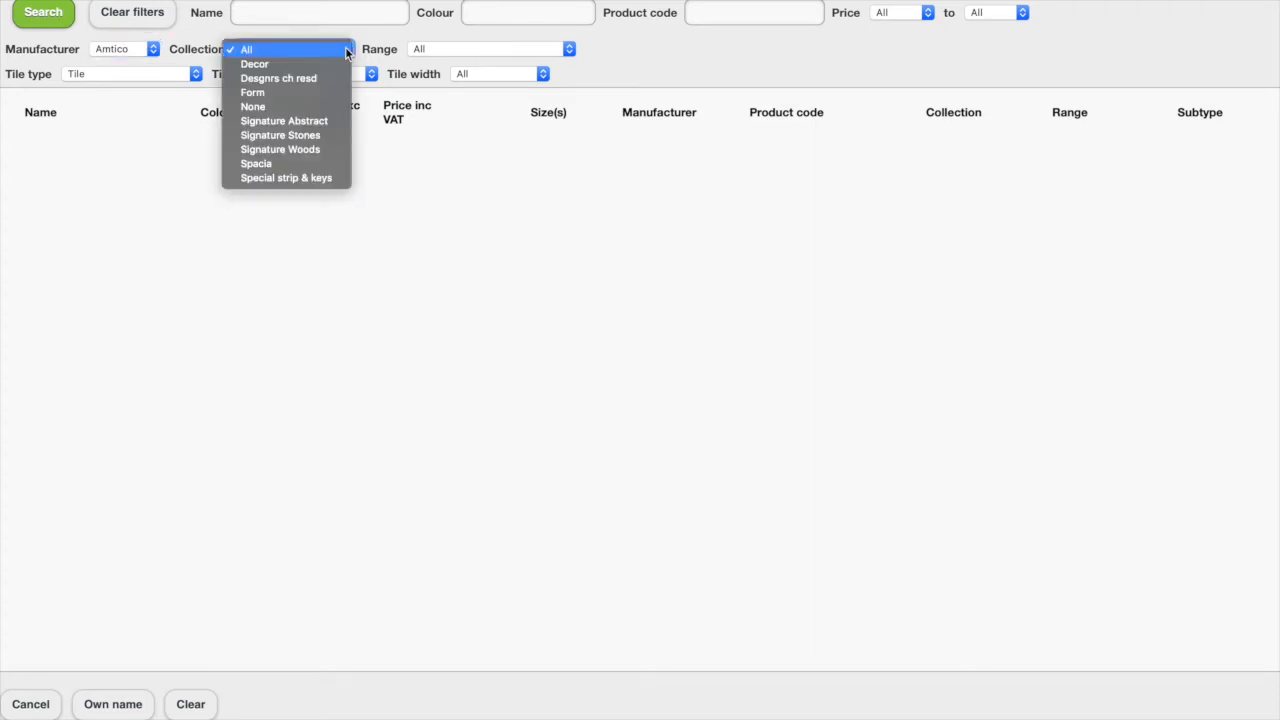
{"action": "left_click", "coordinate": [332, 139]}
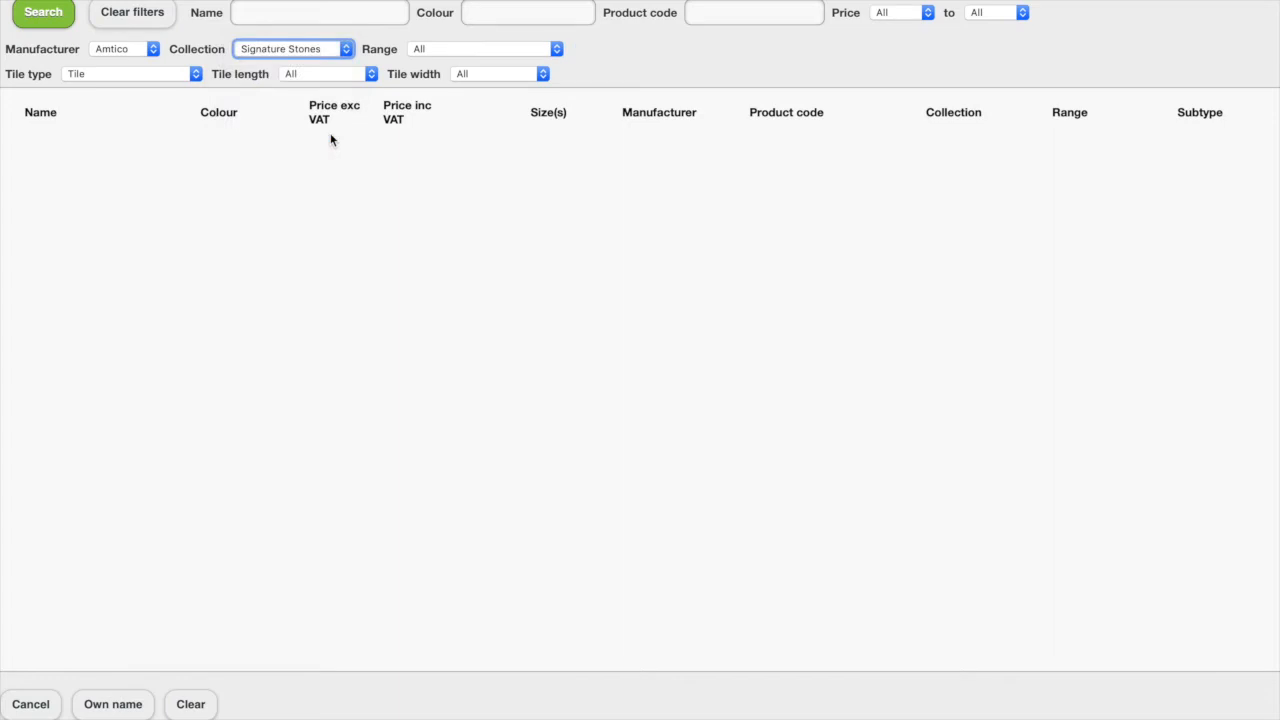
{"action": "left_click", "coordinate": [557, 49]}
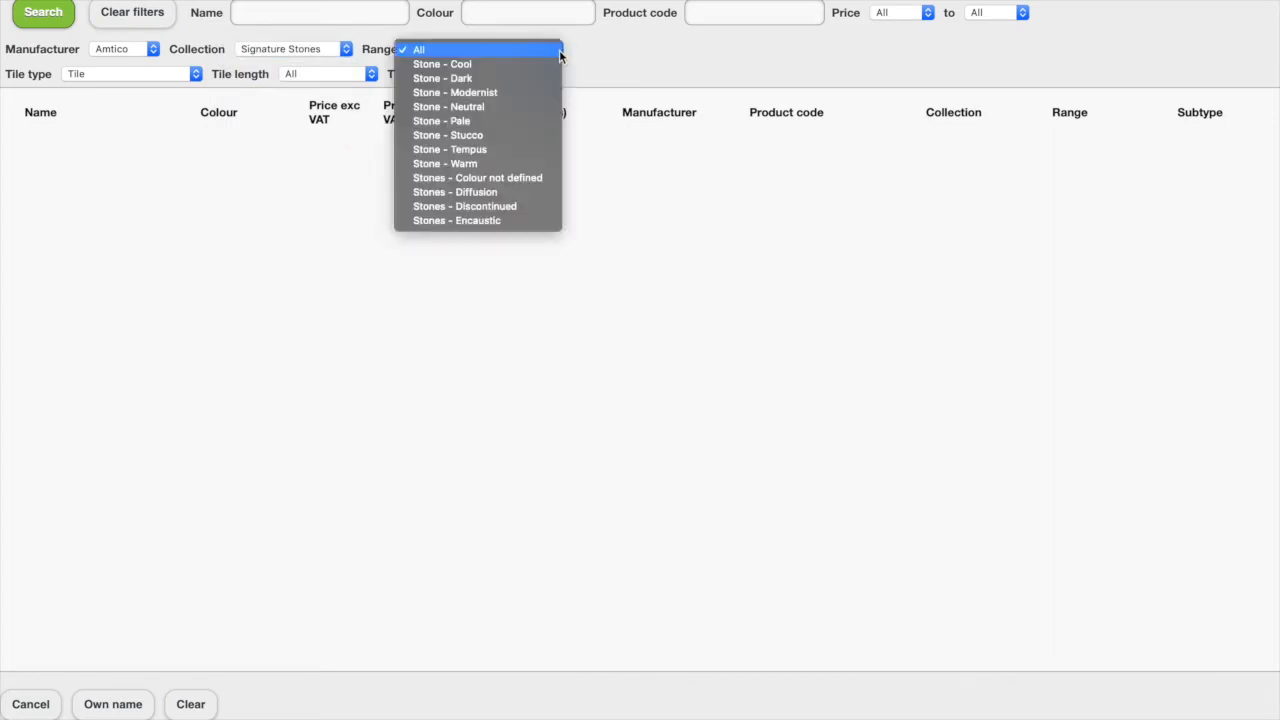
{"action": "left_click", "coordinate": [521, 136]}
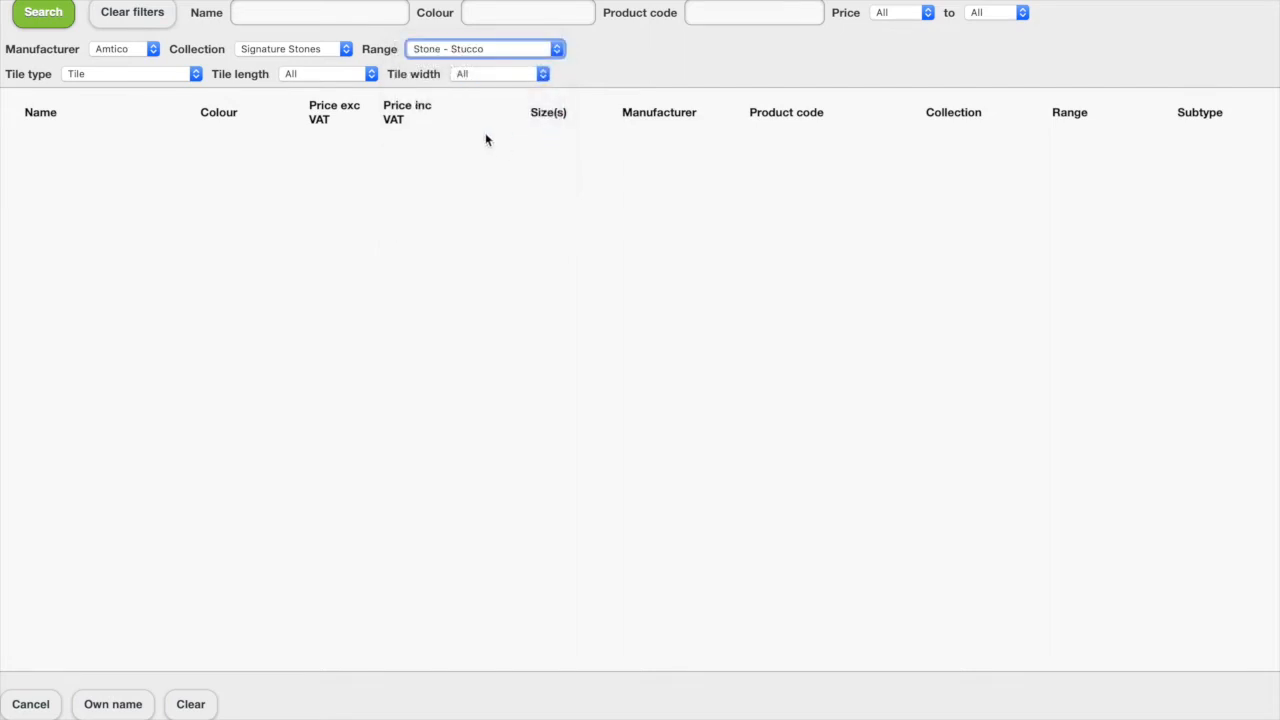
Restrict the tile search to 305mm (12in) length and 305mm (12in) width and run it
{"action": "left_click", "coordinate": [372, 74]}
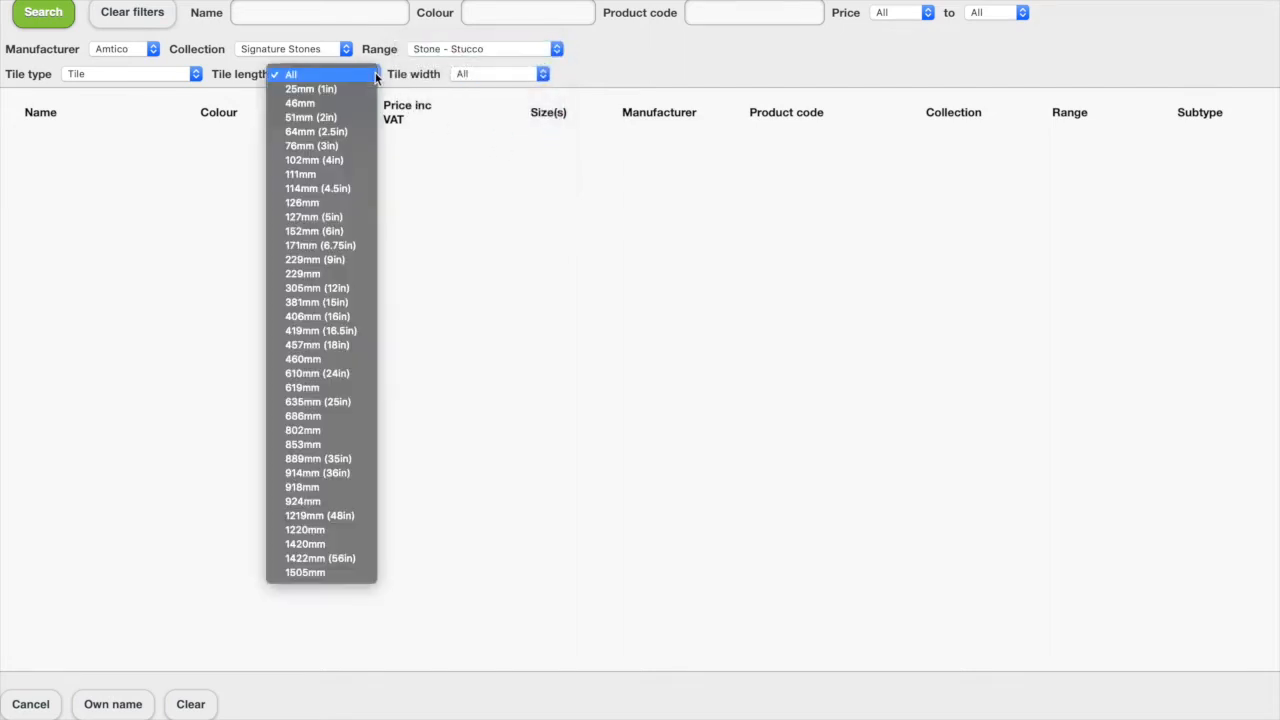
{"action": "left_click", "coordinate": [353, 289]}
{"action": "left_click", "coordinate": [544, 77]}
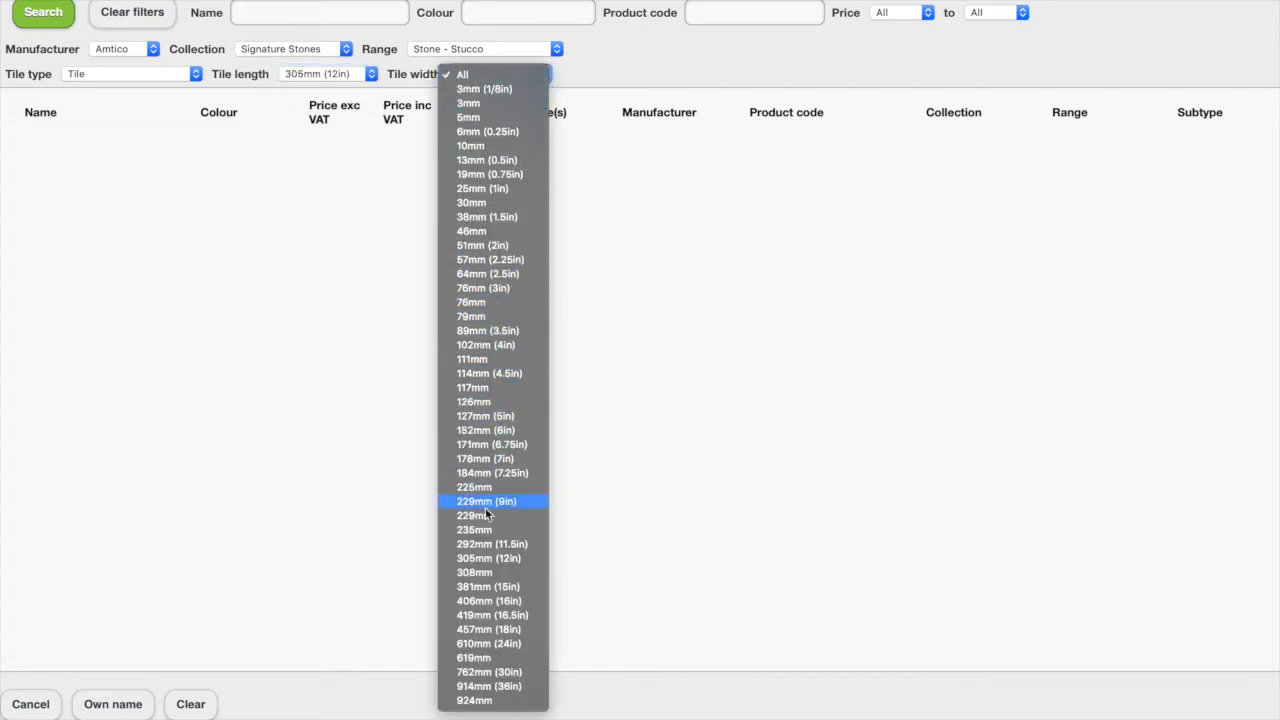
{"action": "left_click", "coordinate": [475, 556]}
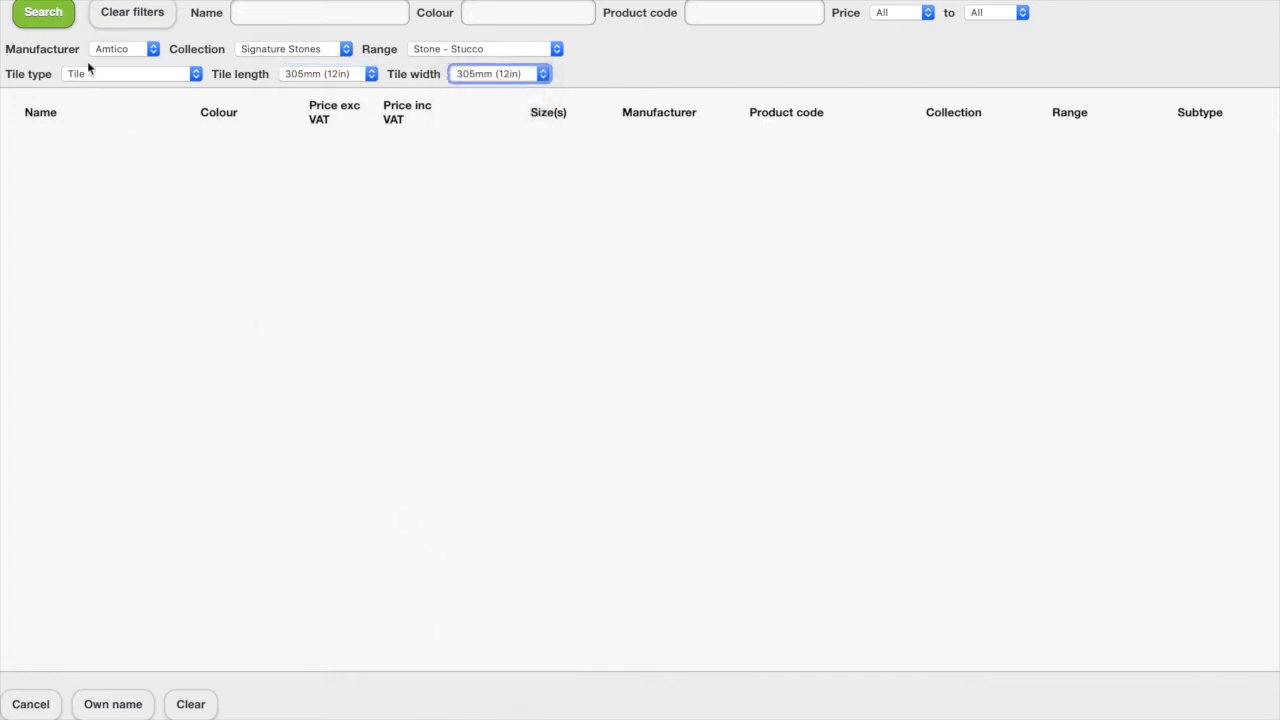
{"action": "left_click", "coordinate": [45, 14]}
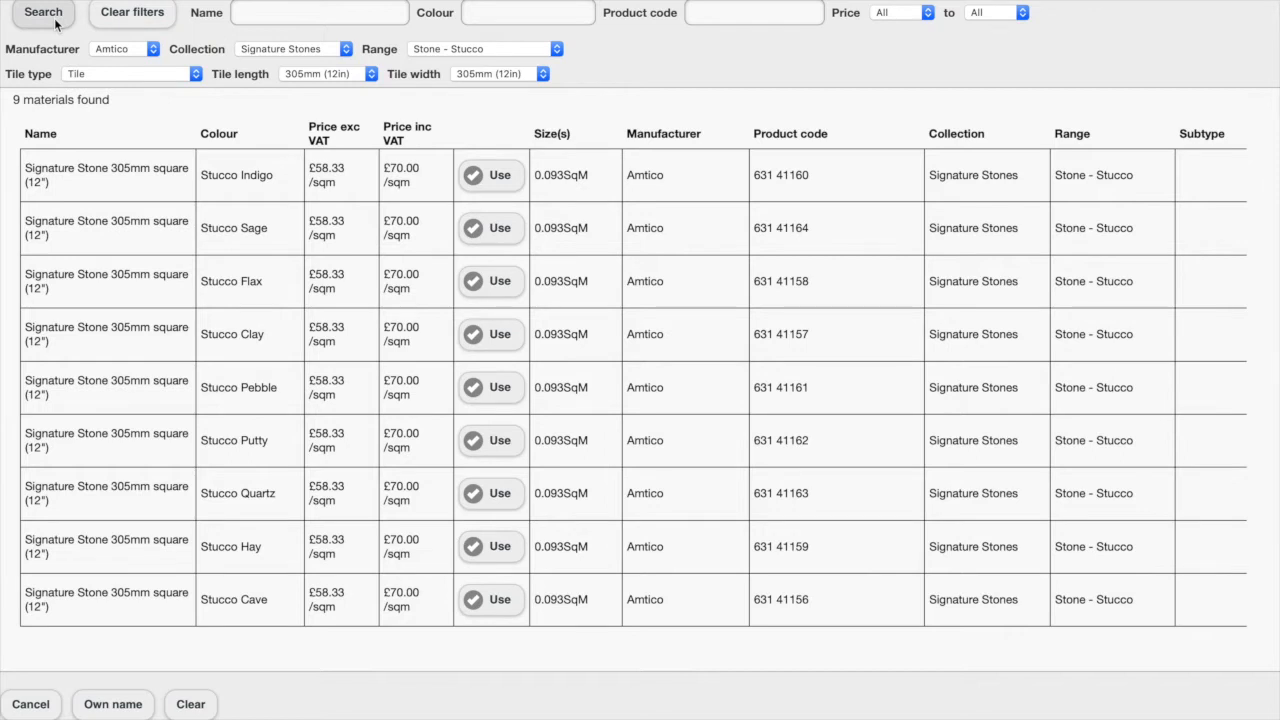
Search for the colour pebble to use the Stucco Pebble tile for the area, and open its tile usage
{"action": "left_click", "coordinate": [484, 14]}
{"action": "type", "text": "pebble"}
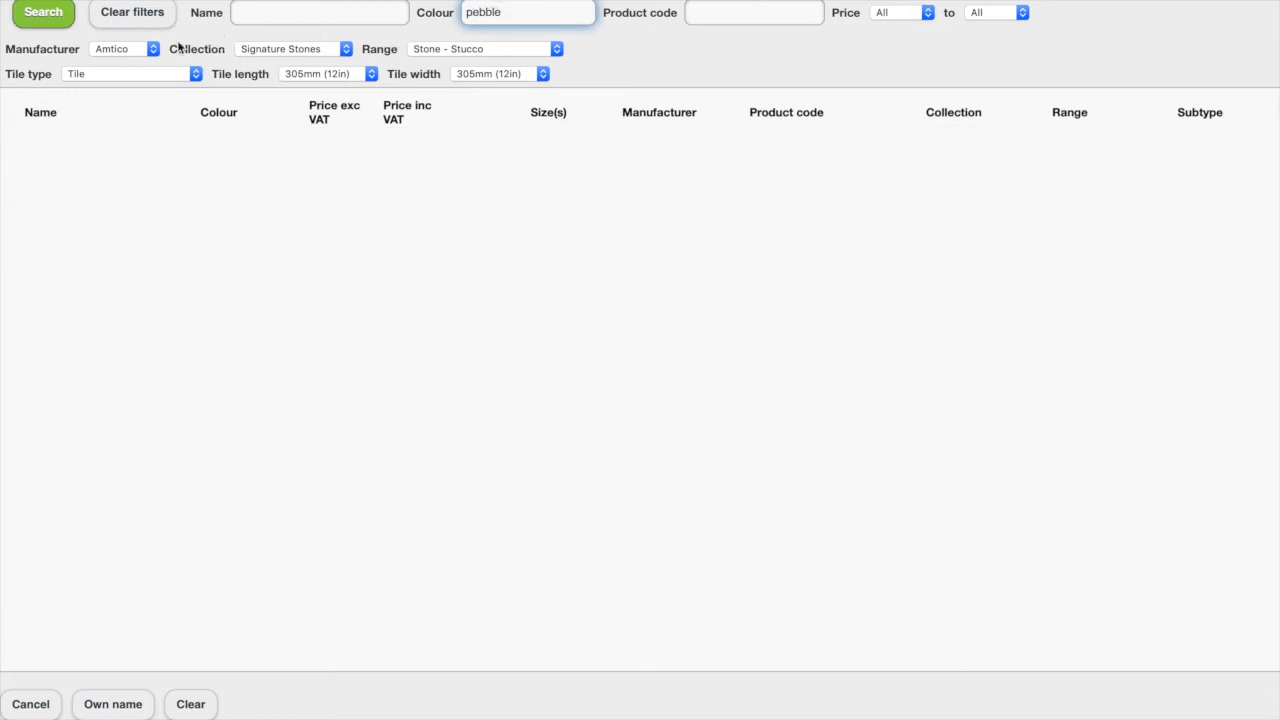
{"action": "left_click", "coordinate": [58, 18]}
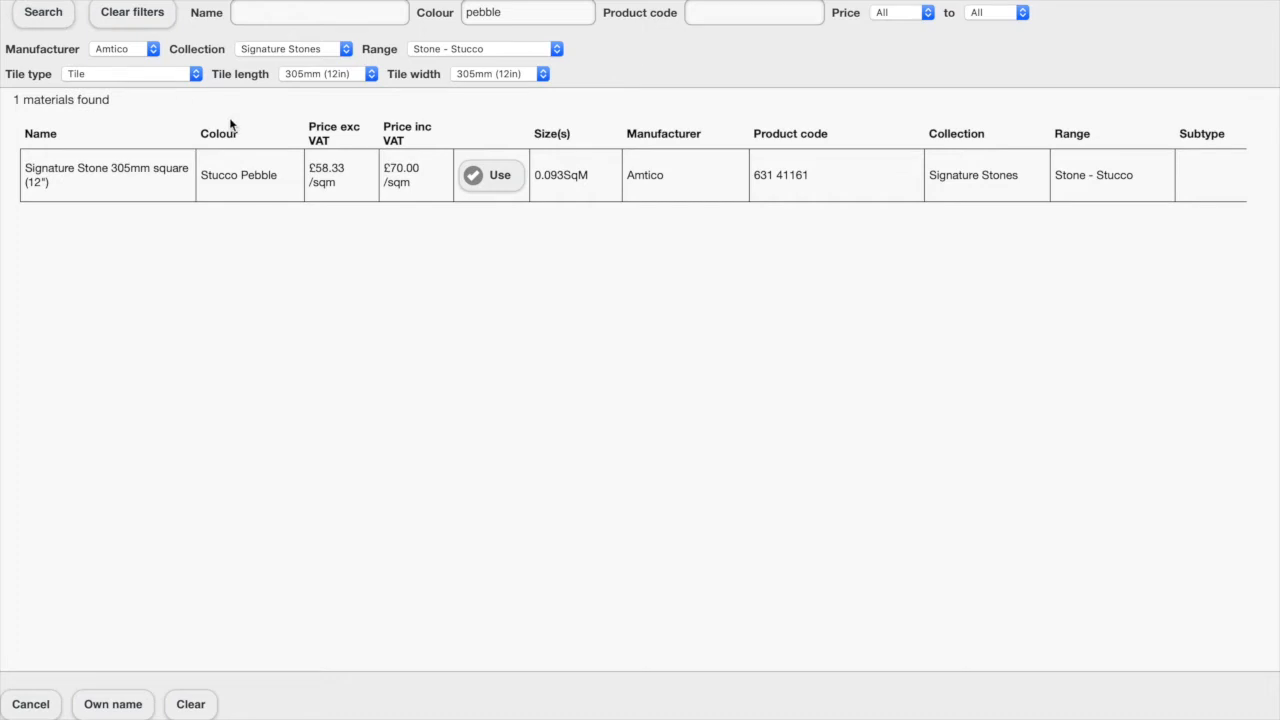
{"action": "left_click", "coordinate": [491, 177]}
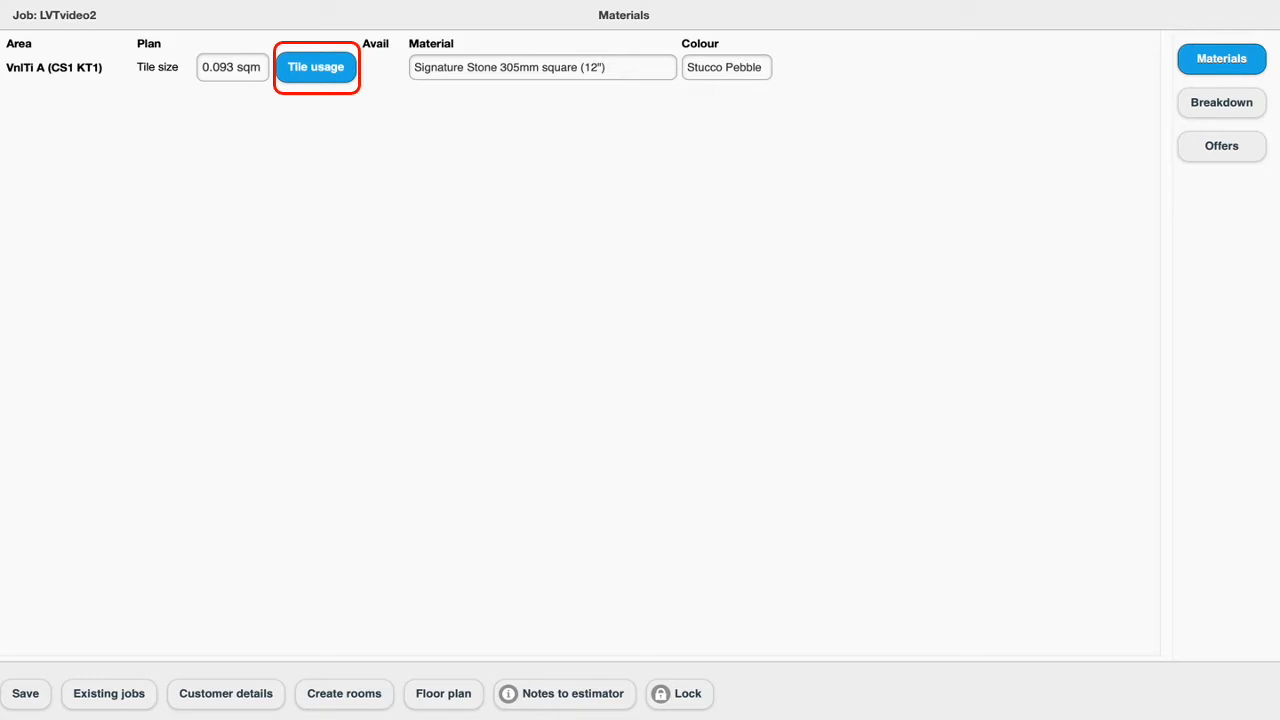
{"action": "left_click", "coordinate": [315, 62]}
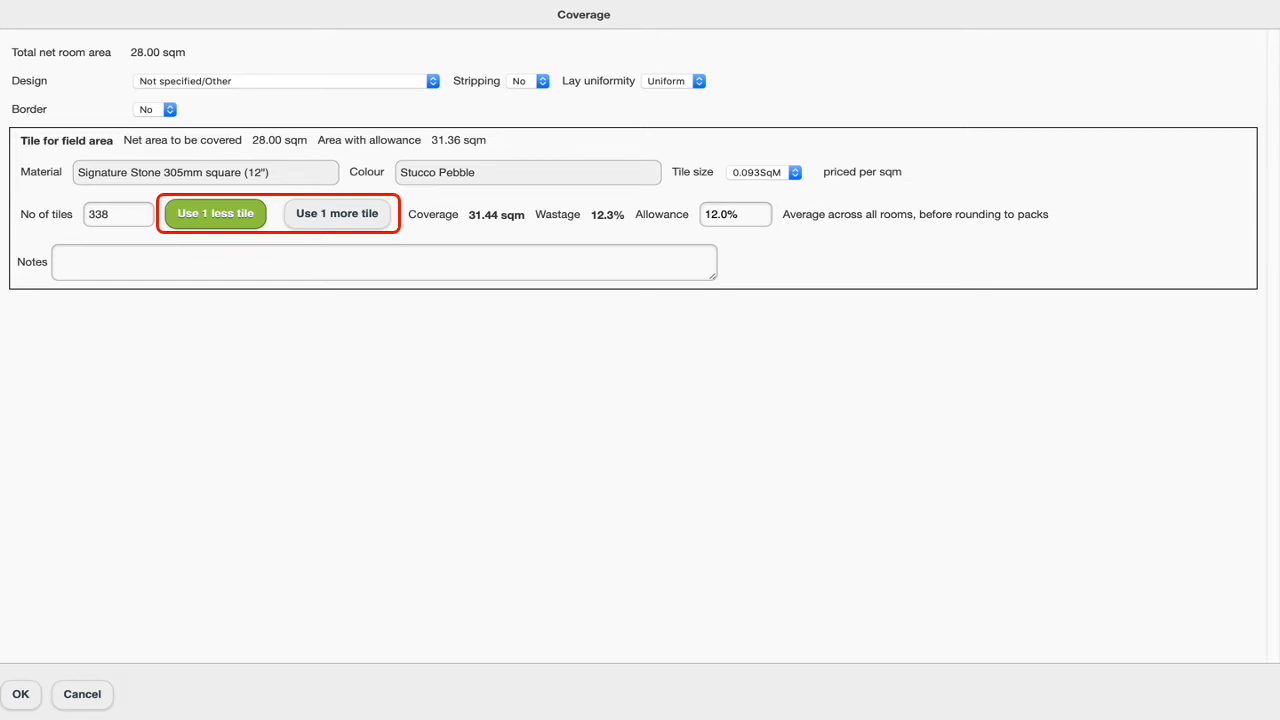
Reduce the number of field tiles by three and raise it back to 338
{"action": "left_click", "coordinate": [241, 221]}
{"action": "left_click", "coordinate": [241, 227]}
{"action": "left_click", "coordinate": [241, 225]}
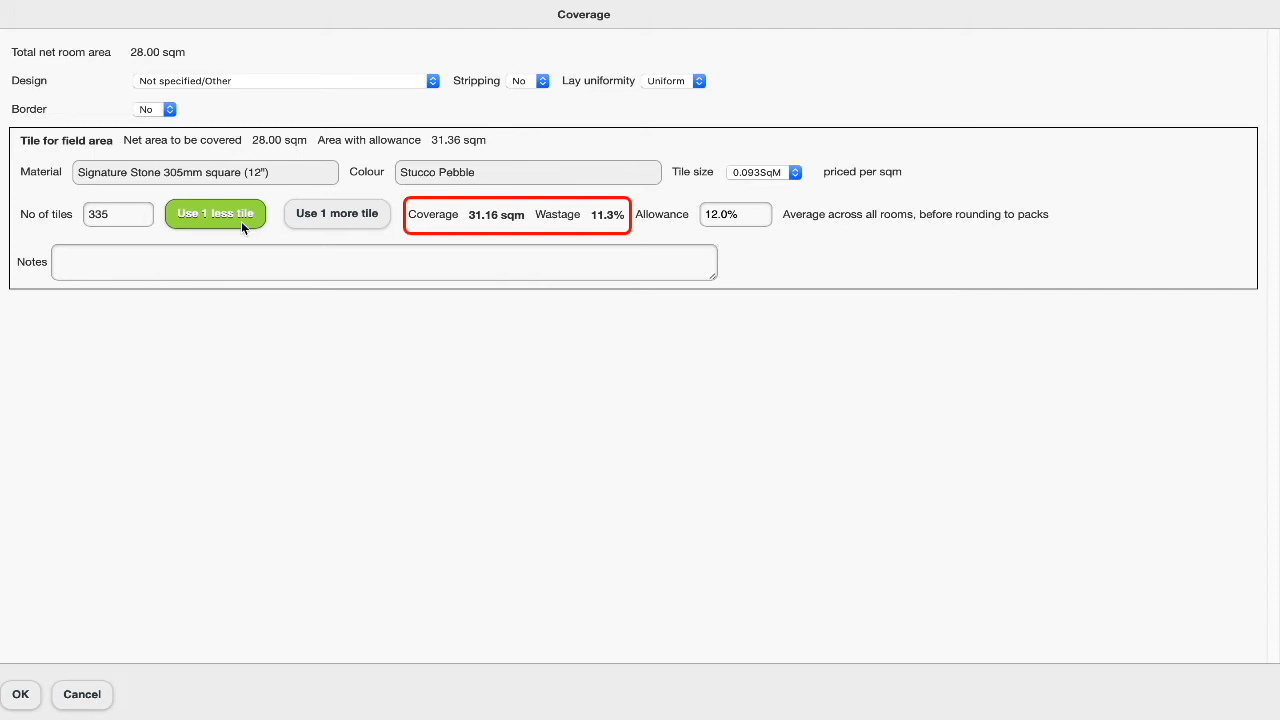
{"action": "left_click", "coordinate": [346, 228]}
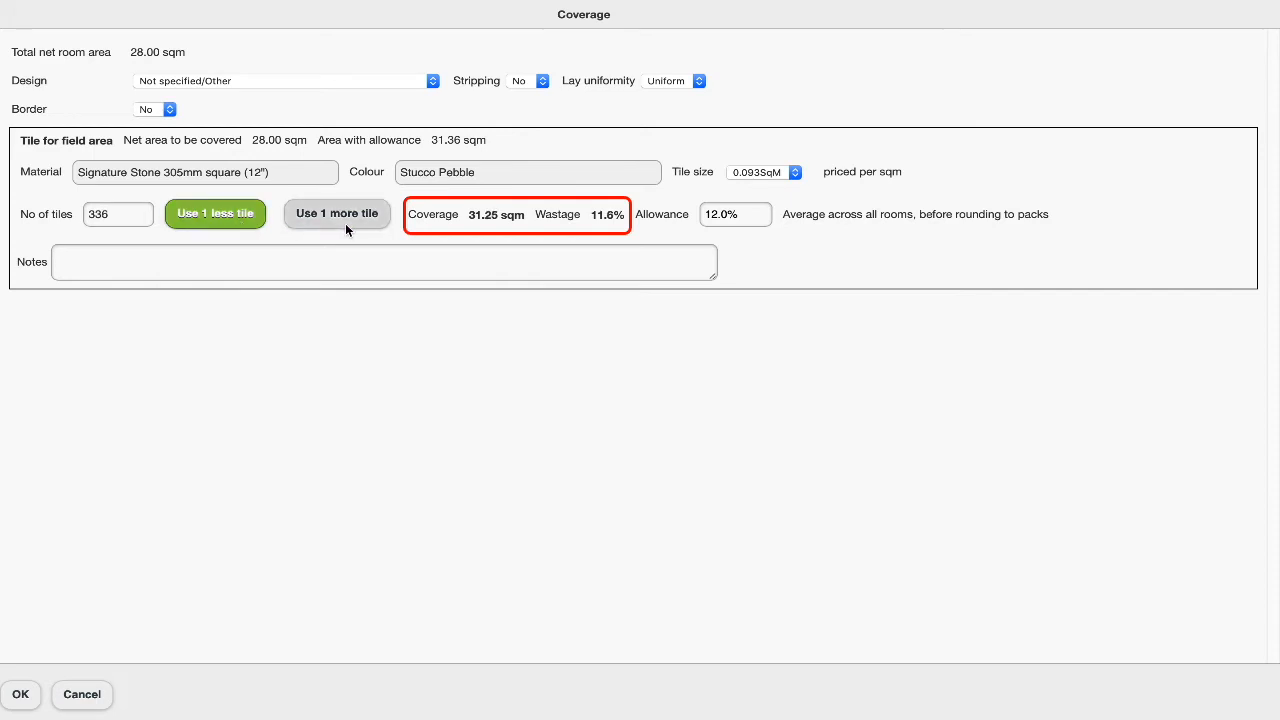
{"action": "left_click", "coordinate": [346, 229]}
{"action": "left_click", "coordinate": [346, 228]}
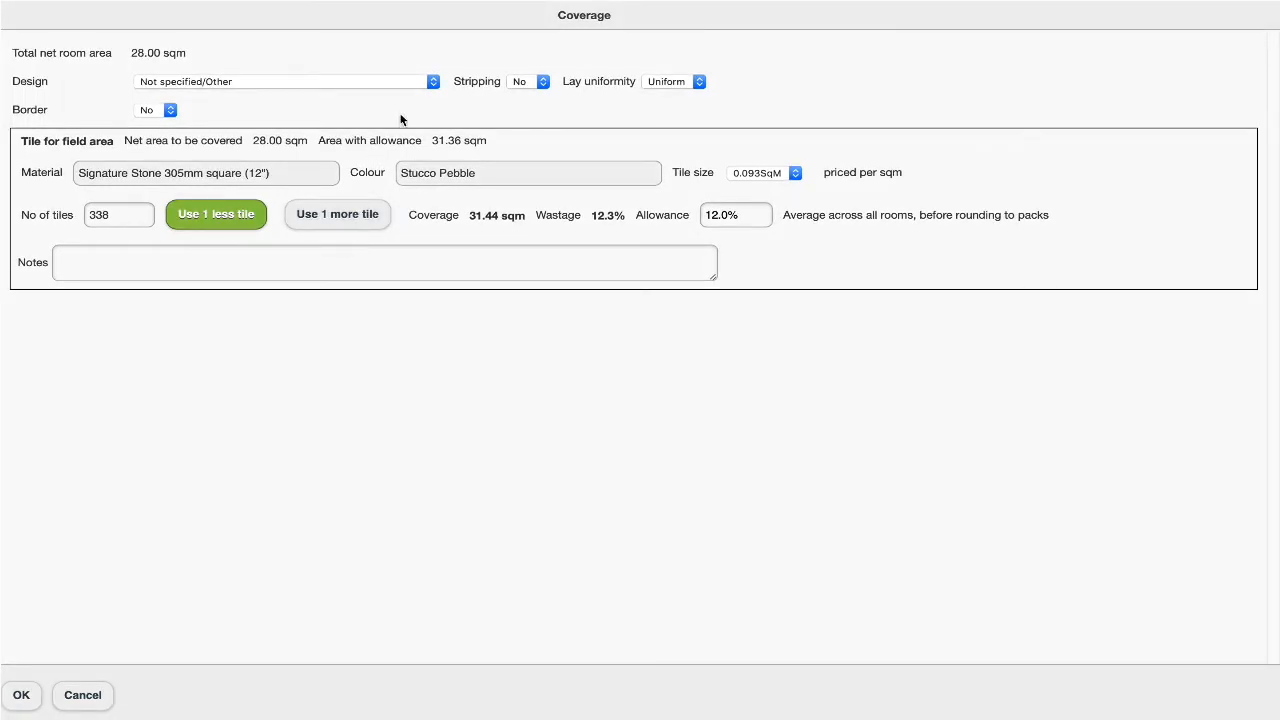
Set the floor design to Uniform (square tile) and accept the coverage settings
{"action": "left_click", "coordinate": [435, 75]}
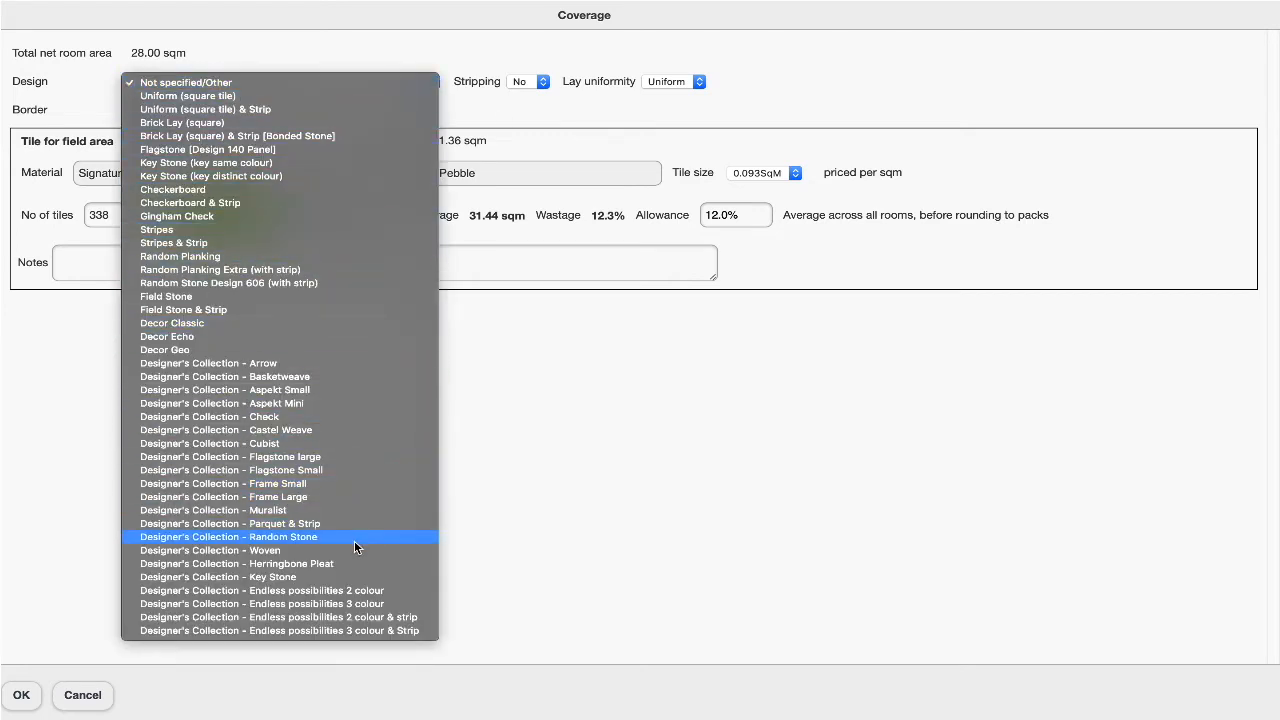
{"action": "left_click", "coordinate": [362, 96]}
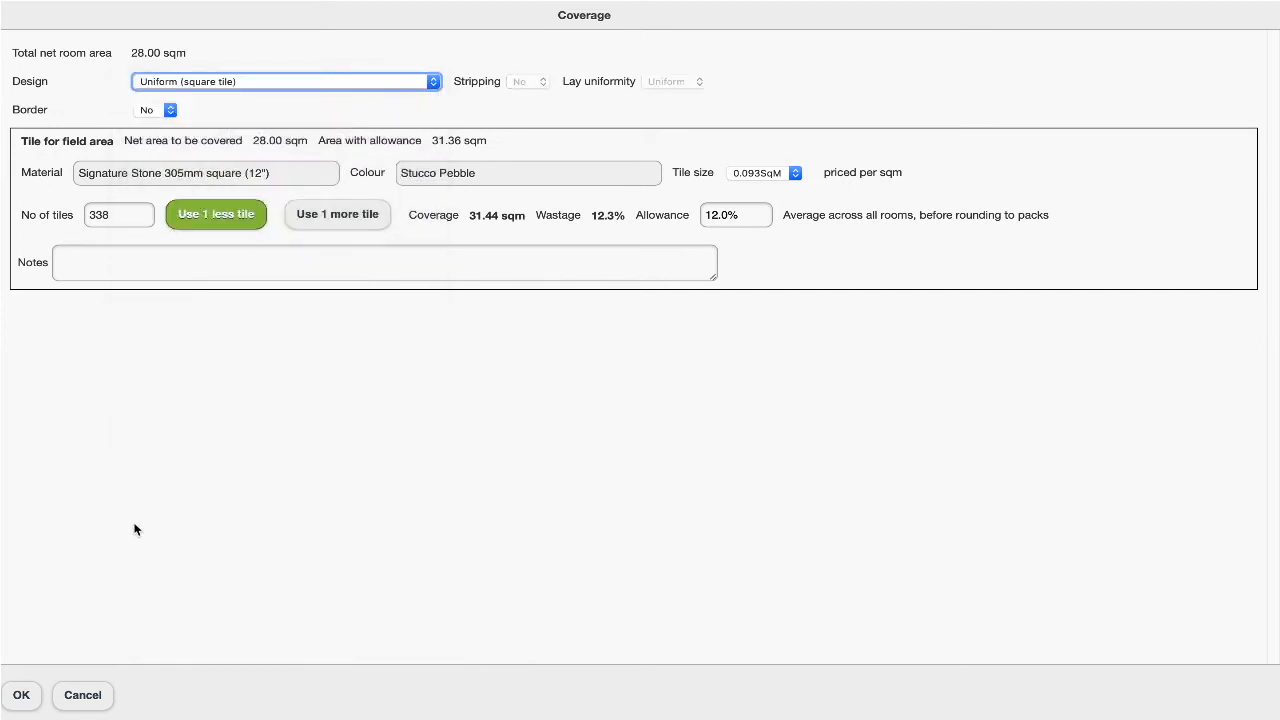
{"action": "left_click", "coordinate": [31, 704]}
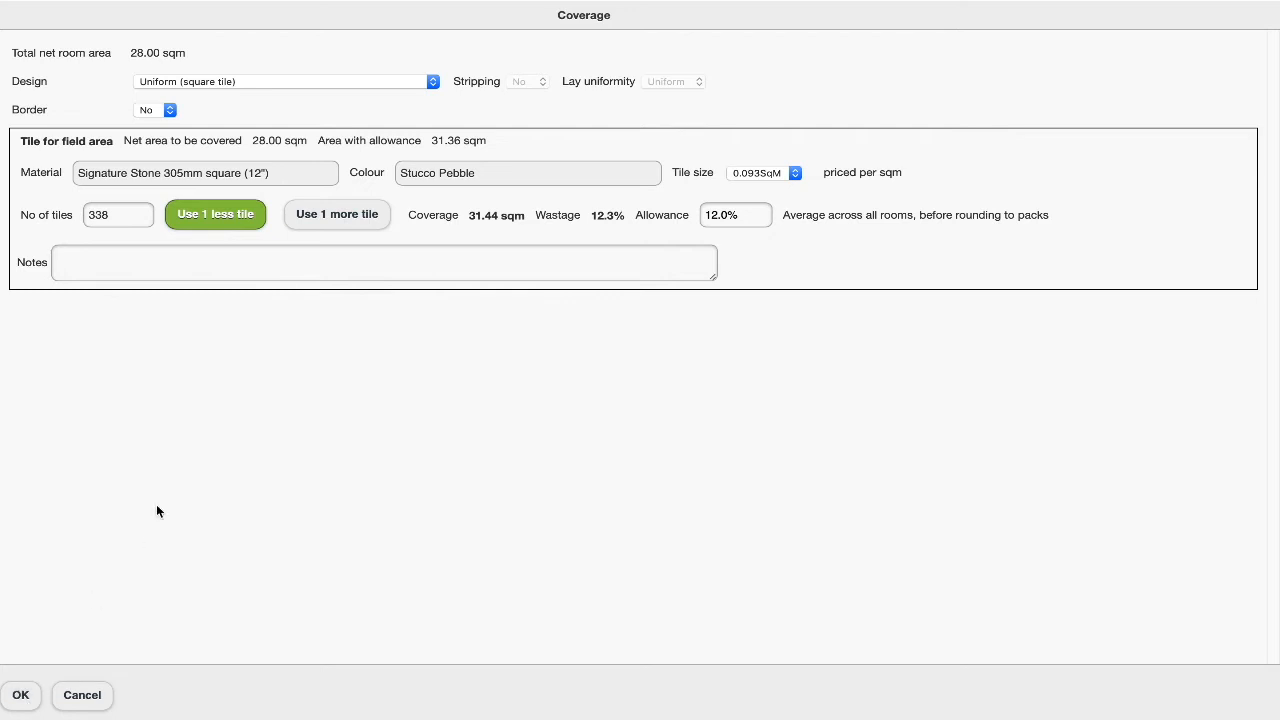
Change the floor design to Brick Lay (square) & Strip [Bonded Stone]
{"action": "left_click", "coordinate": [431, 80]}
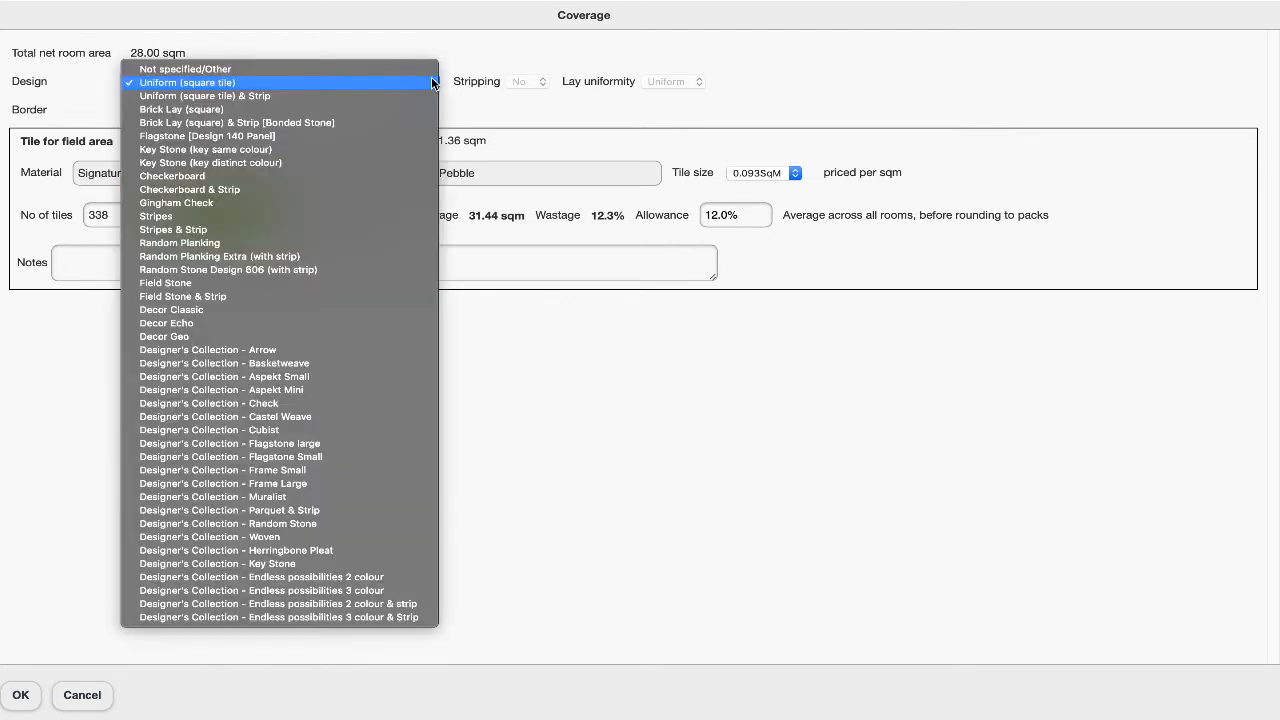
{"action": "left_click", "coordinate": [410, 122]}
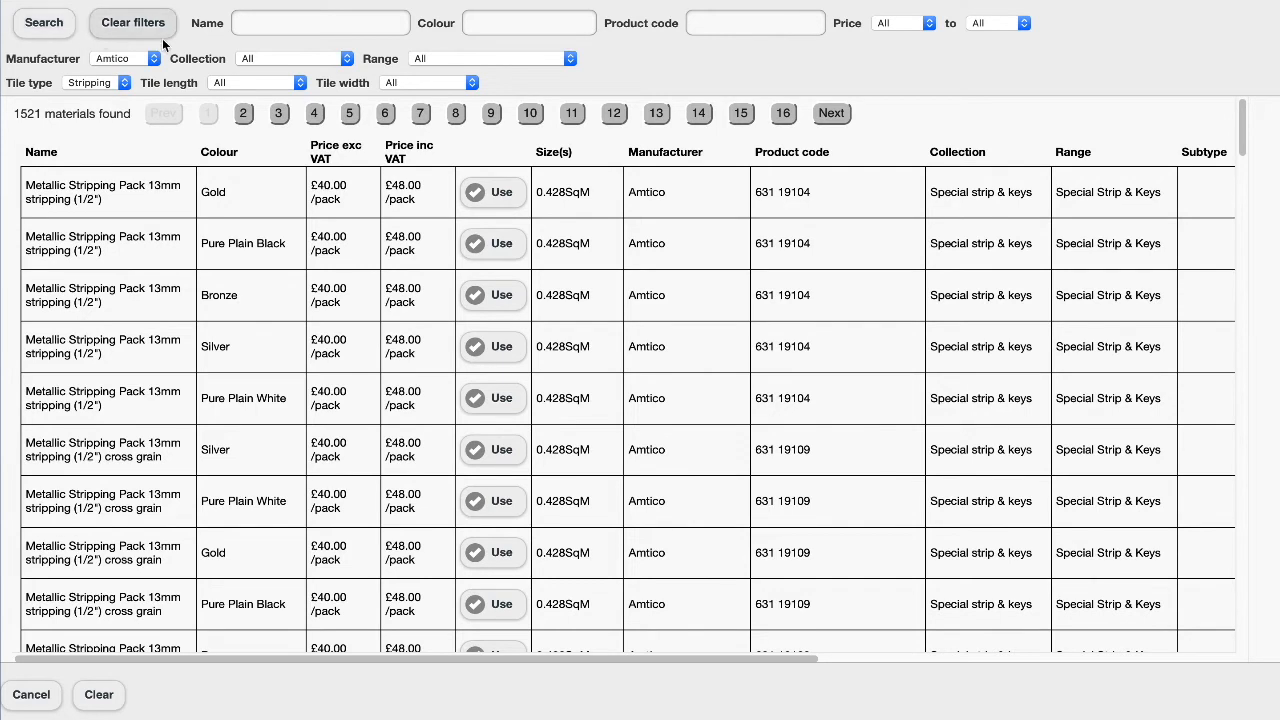
Search Amtico stripping by 3mm width and colour limestone, and use the Signature Stone Pack 3mm stripping in Limestone
{"action": "left_click", "coordinate": [472, 83]}
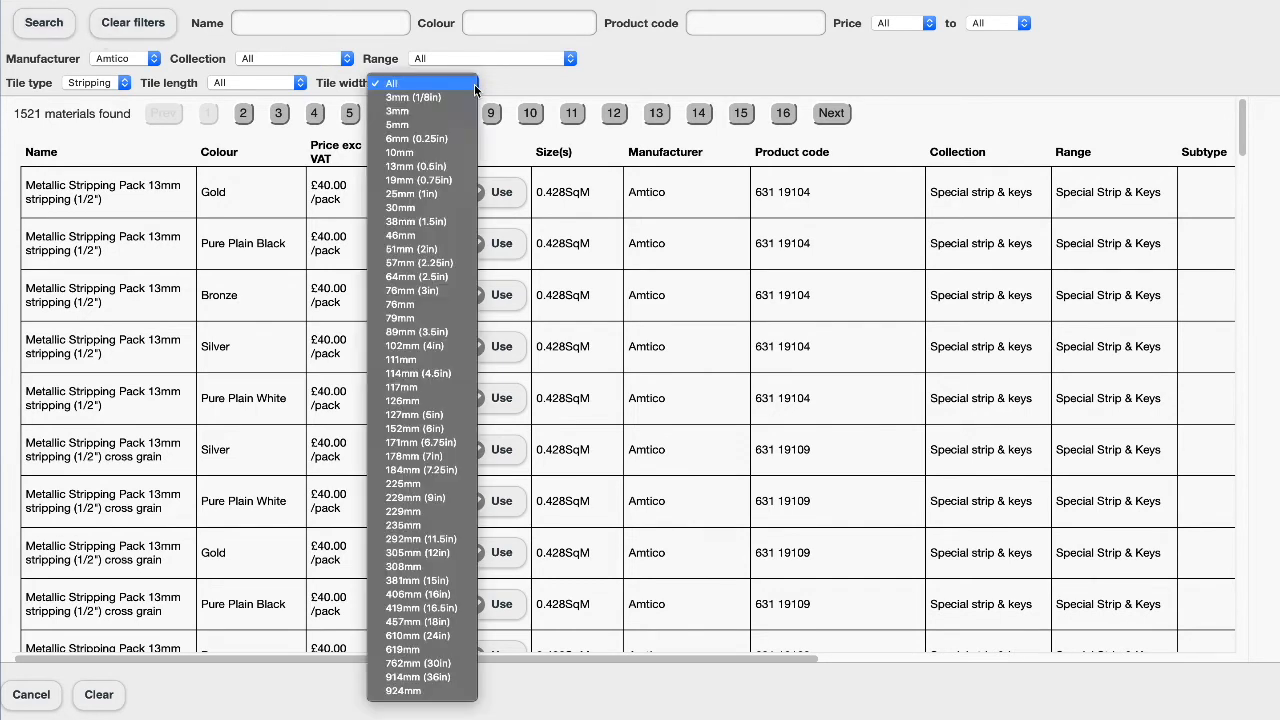
{"action": "left_click", "coordinate": [459, 111]}
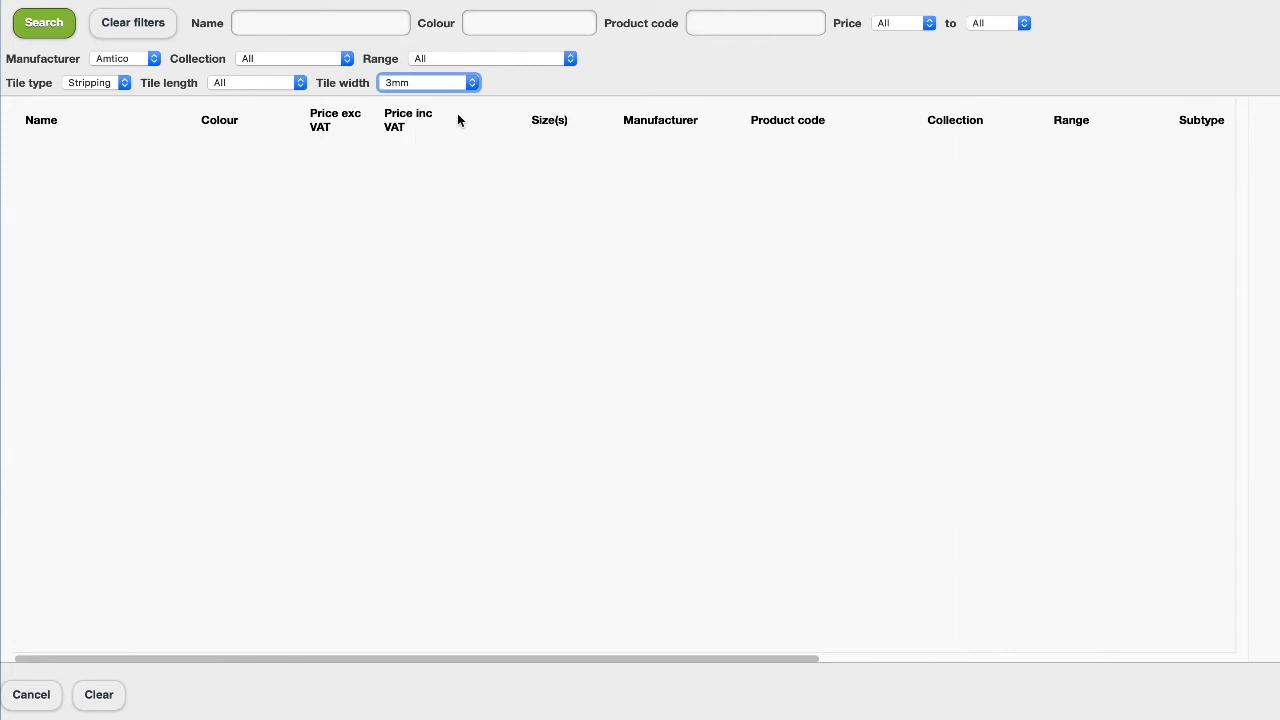
{"action": "left_click", "coordinate": [512, 22]}
{"action": "type", "text": "limestone"}
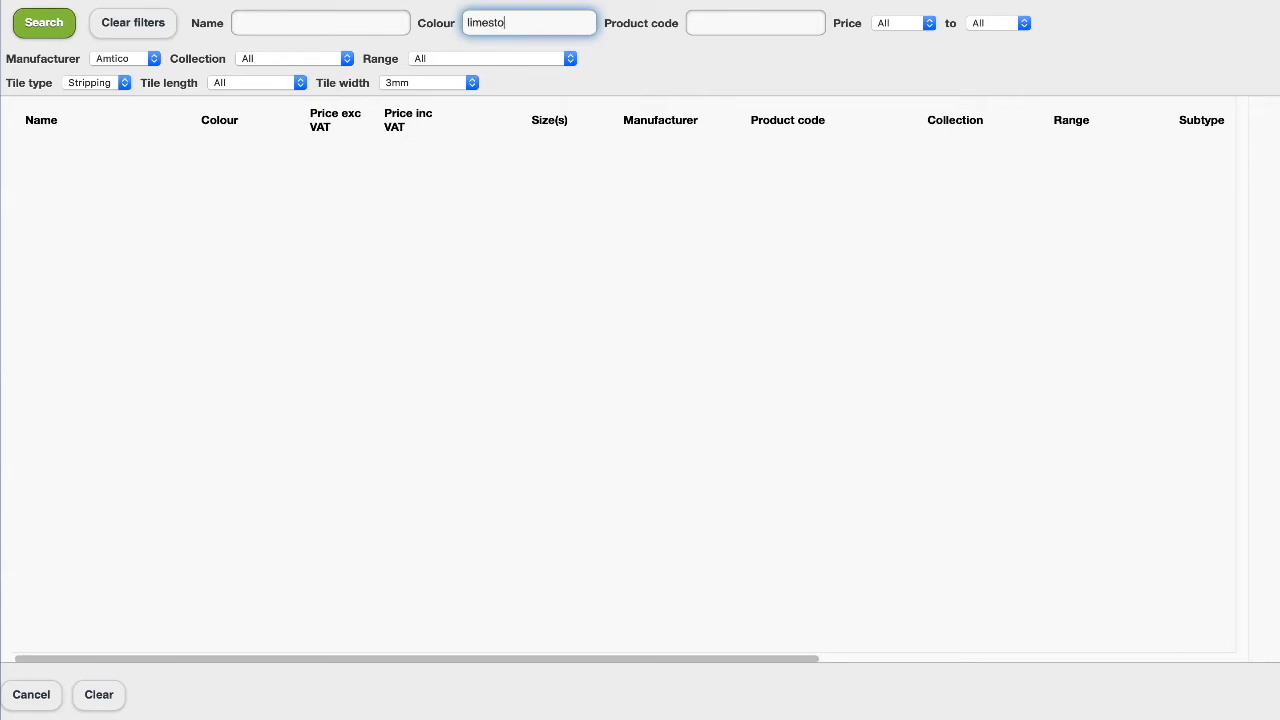
{"action": "left_click", "coordinate": [68, 27]}
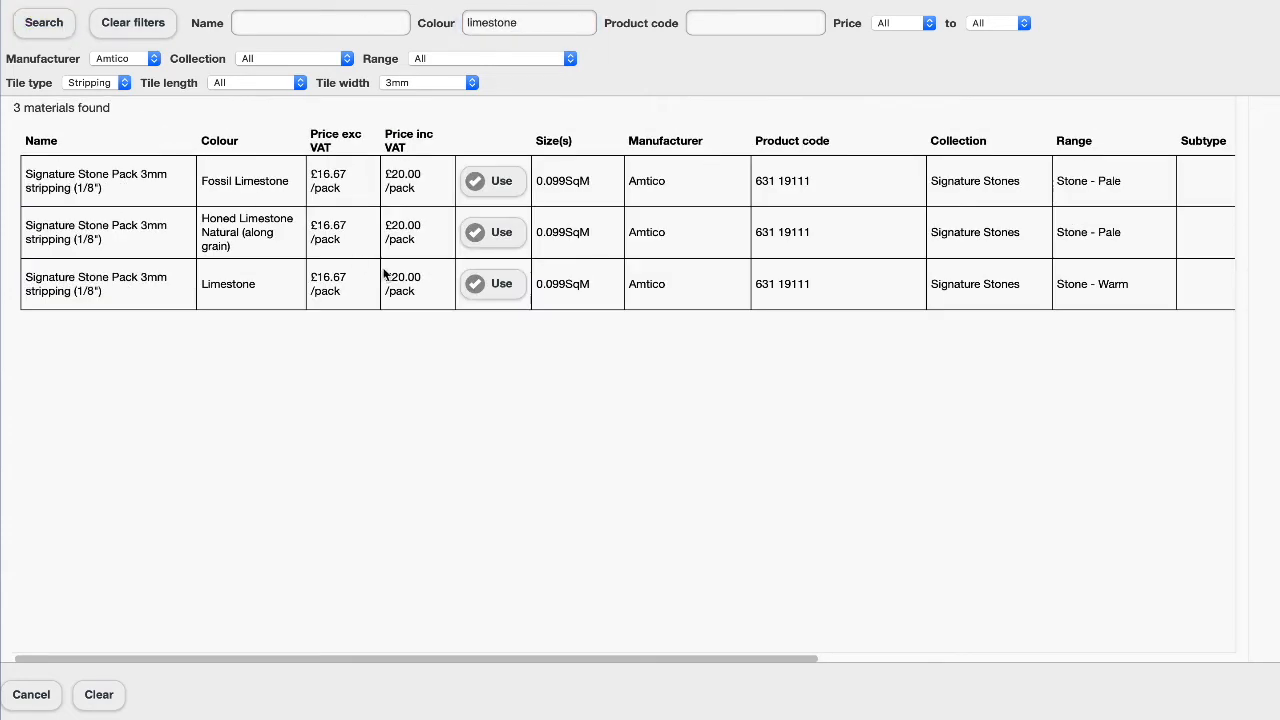
{"action": "left_click", "coordinate": [501, 285]}
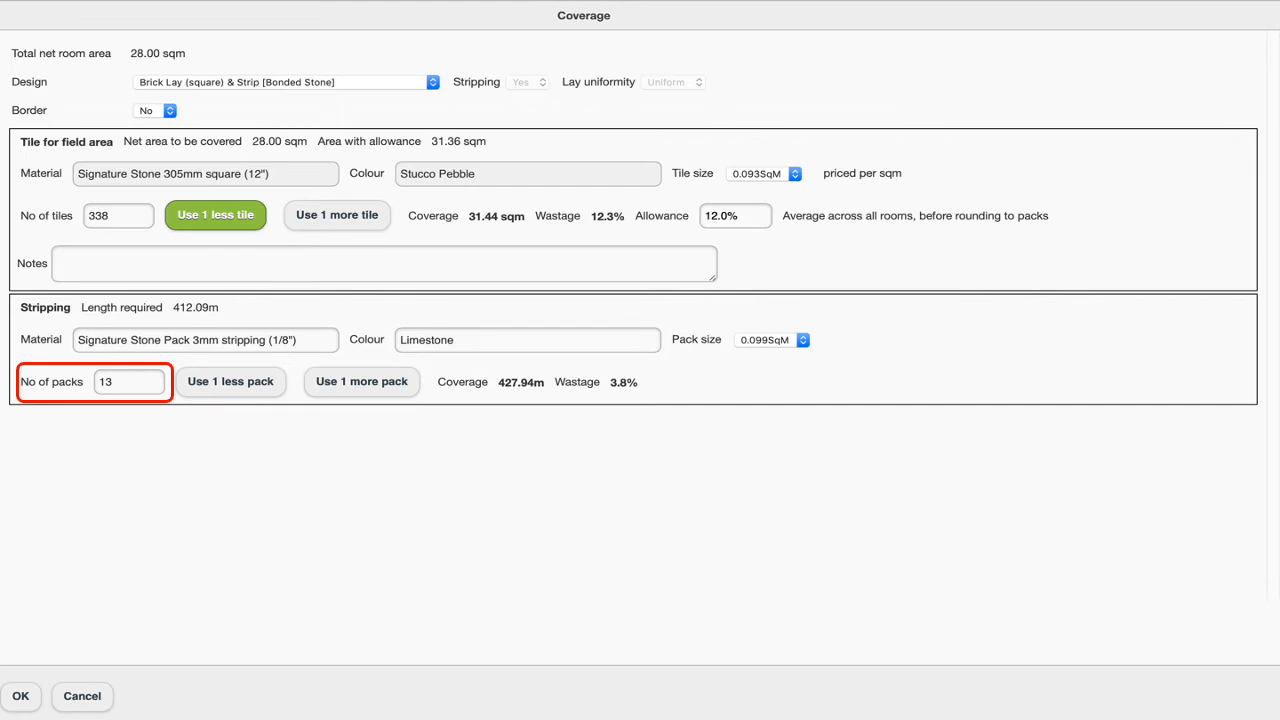
Add a border to the floor coverage and open the border material search
{"action": "left_click", "coordinate": [171, 113]}
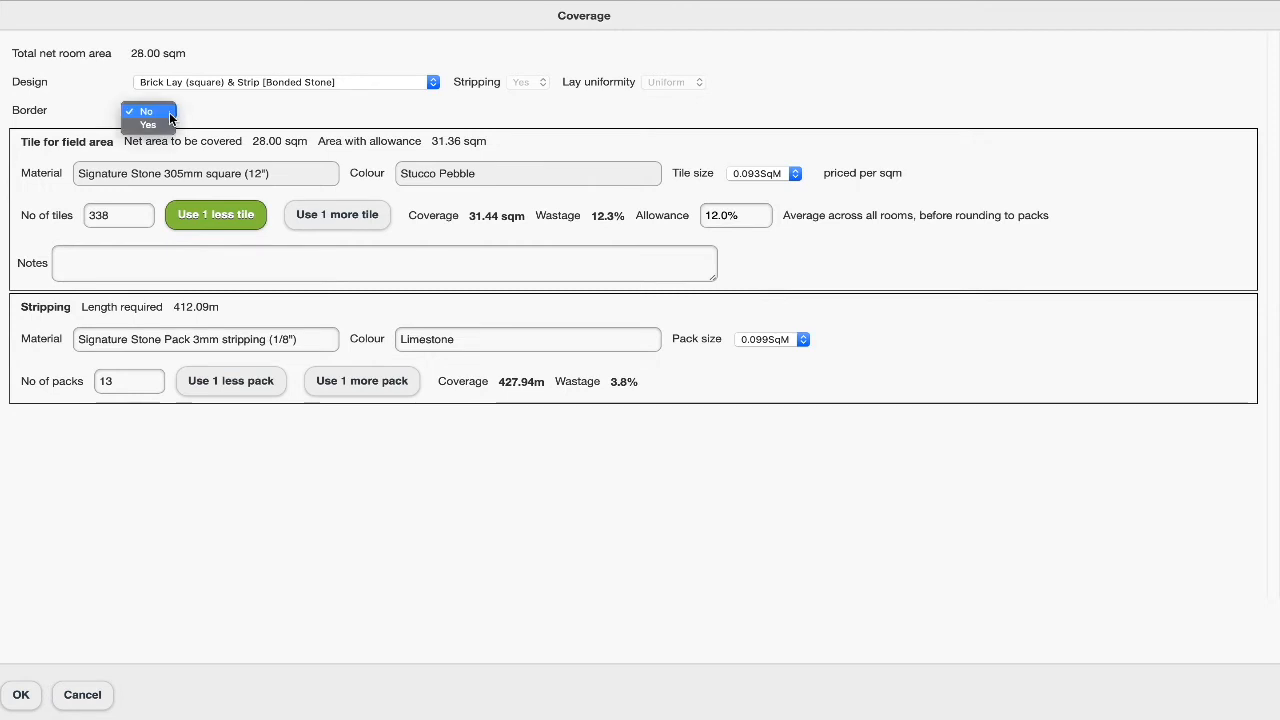
{"action": "left_click", "coordinate": [164, 127]}
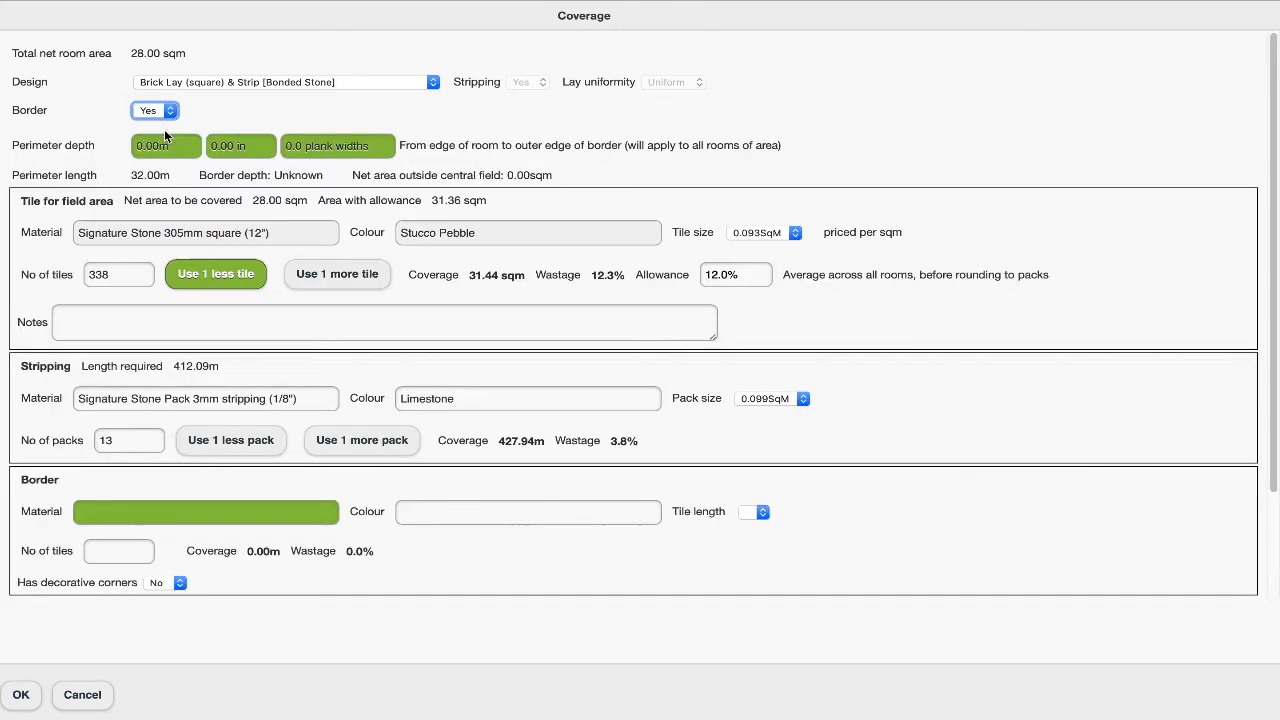
{"action": "left_click", "coordinate": [114, 510]}
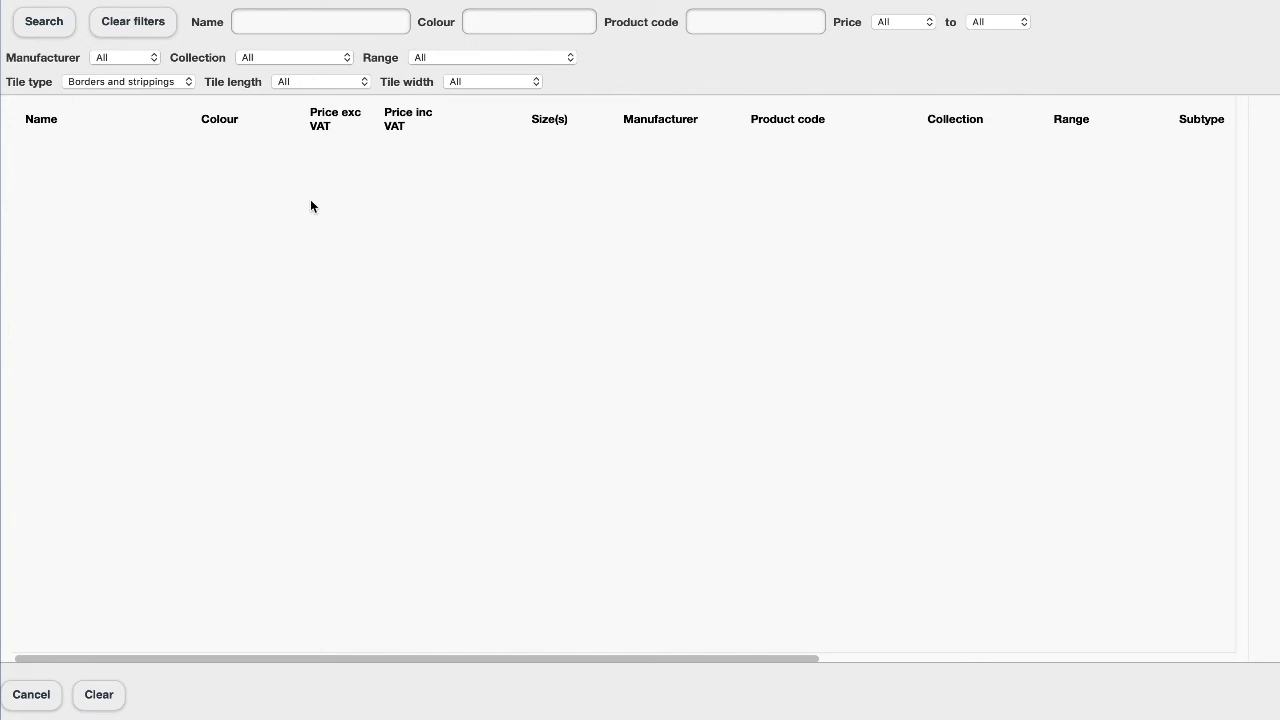
{"action": "left_click", "coordinate": [190, 82]}
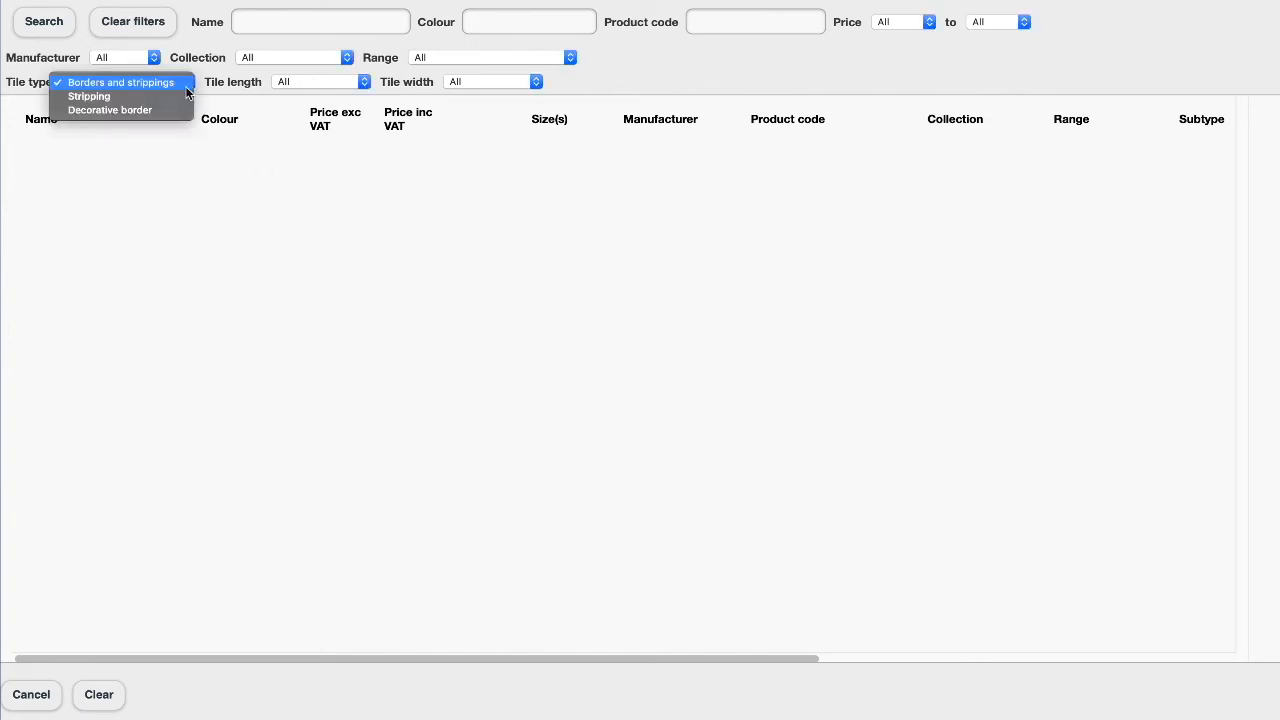
{"action": "left_click", "coordinate": [180, 96]}
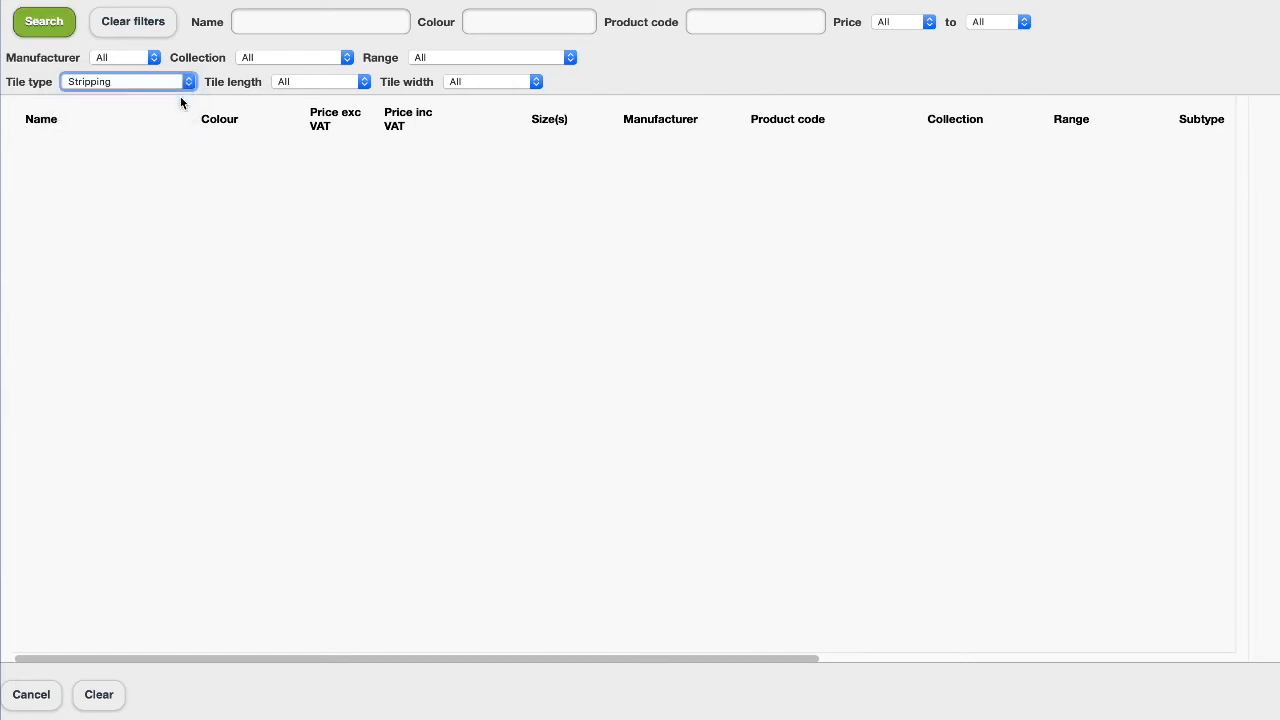
{"action": "left_click", "coordinate": [536, 84]}
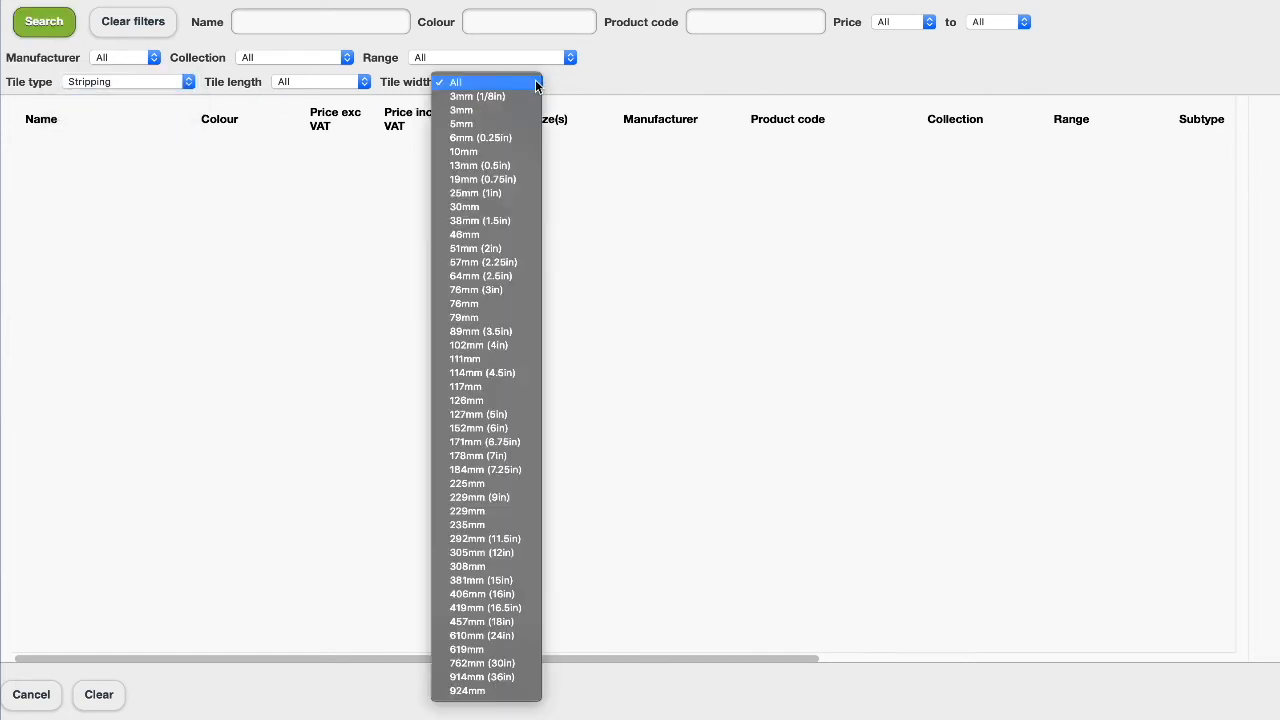
{"action": "left_click", "coordinate": [516, 111]}
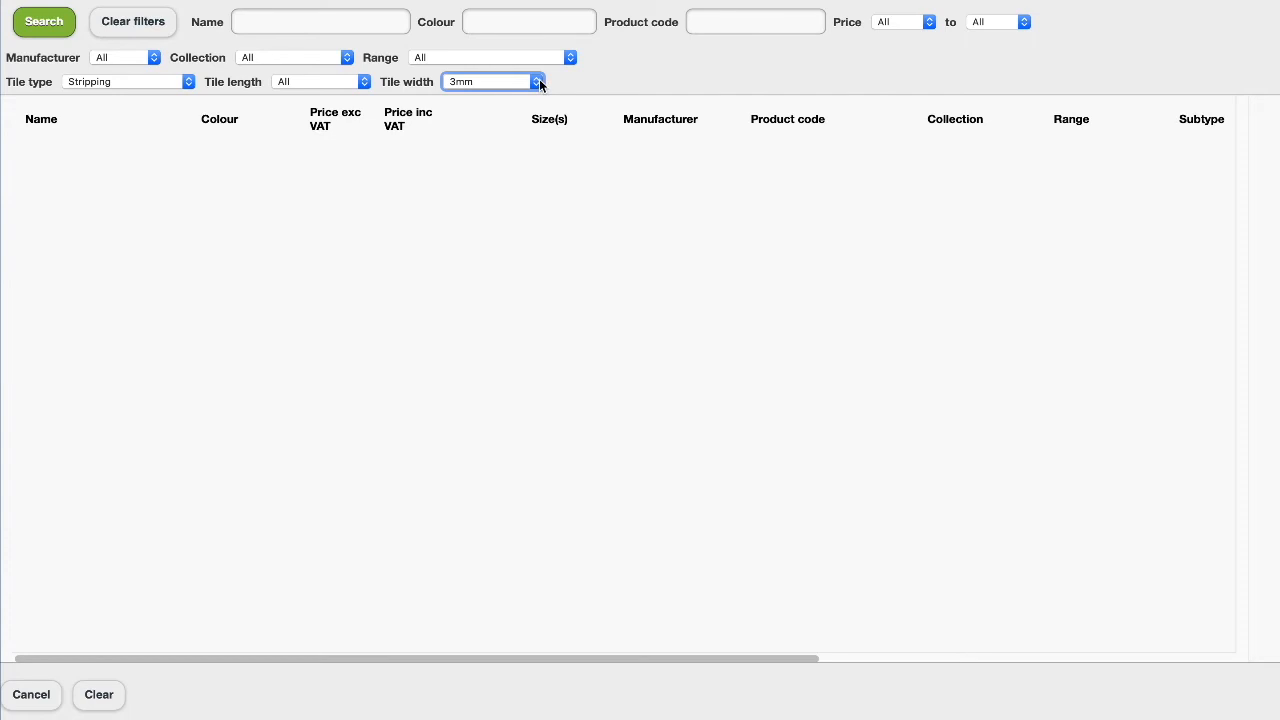
{"action": "left_click", "coordinate": [536, 82]}
{"action": "left_click", "coordinate": [533, 56]}
Search decorative borders by the name Etch and use the Etch 3" Border 3" x 36" Decorative border
{"action": "left_click", "coordinate": [186, 82]}
{"action": "left_click", "coordinate": [186, 96]}
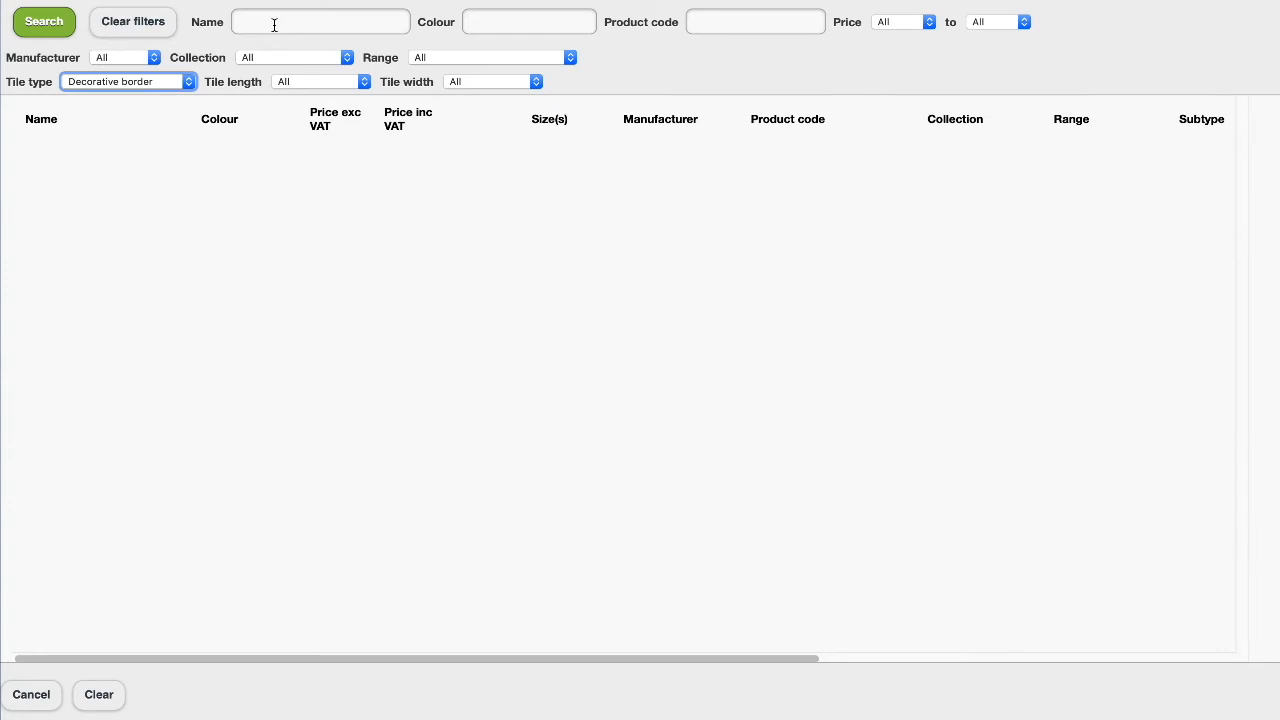
{"action": "left_click", "coordinate": [274, 25]}
{"action": "type", "text": "Etch"}
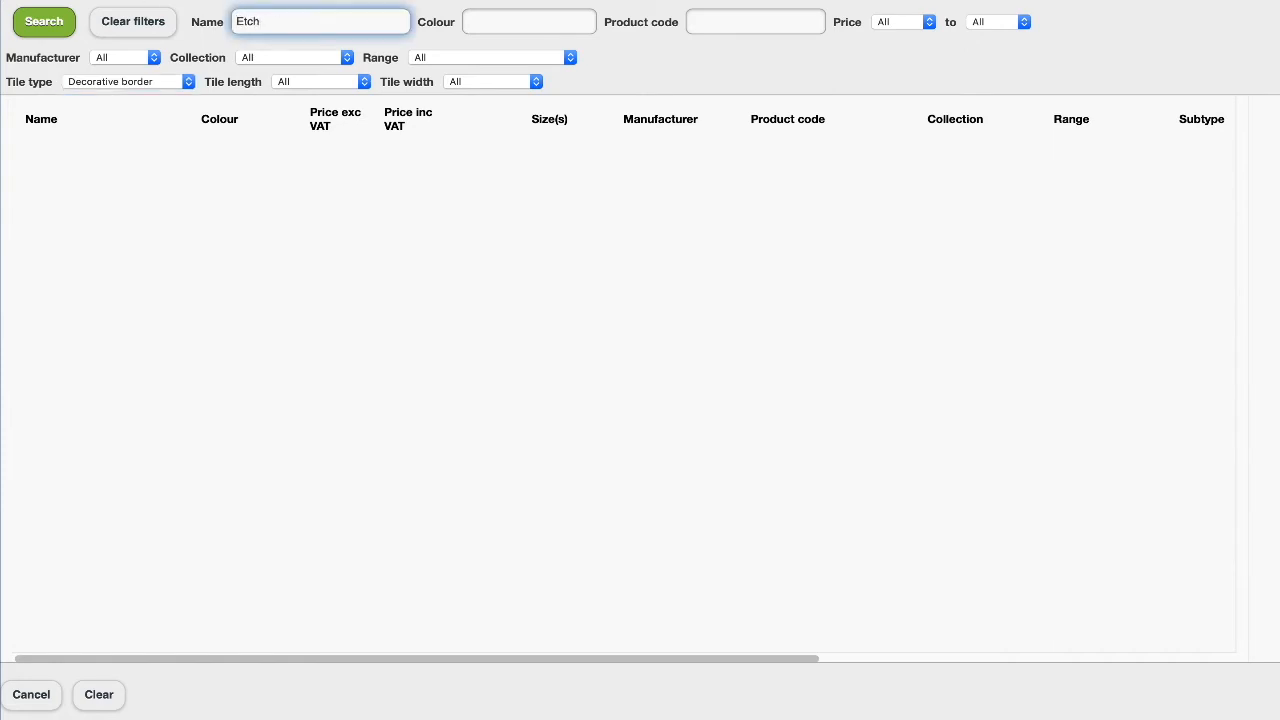
{"action": "left_click", "coordinate": [56, 21]}
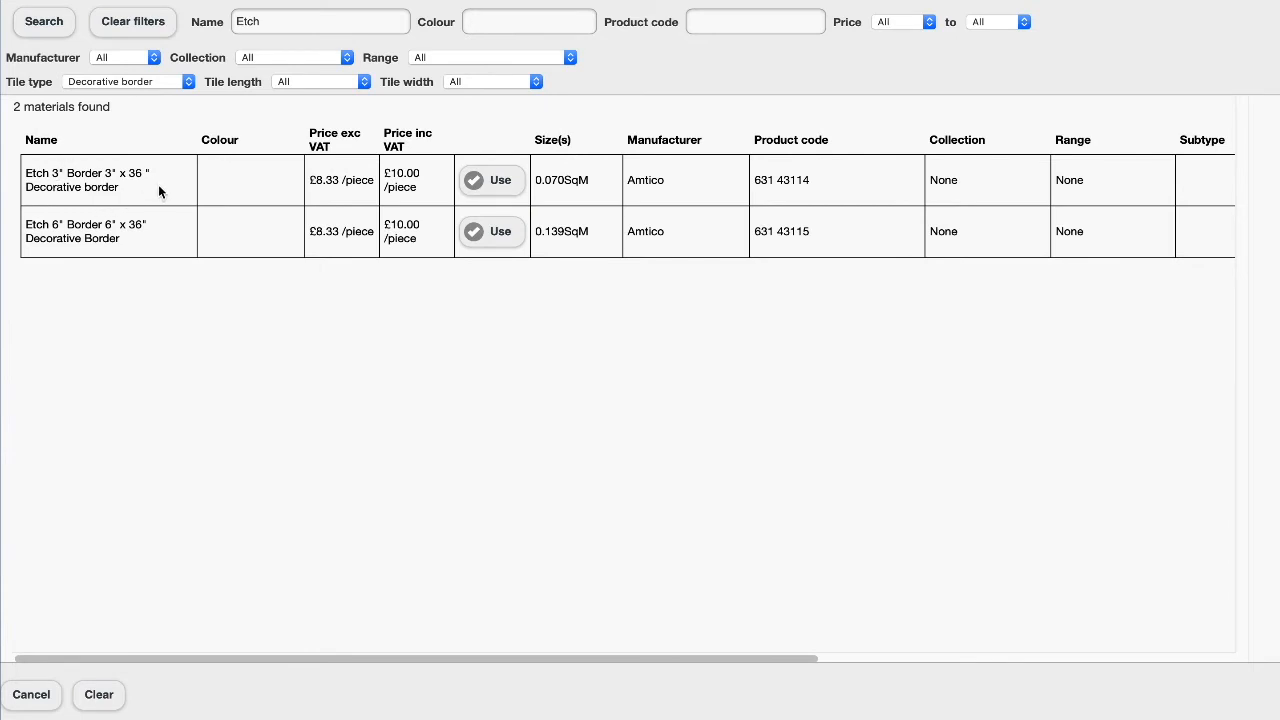
{"action": "left_click", "coordinate": [497, 183]}
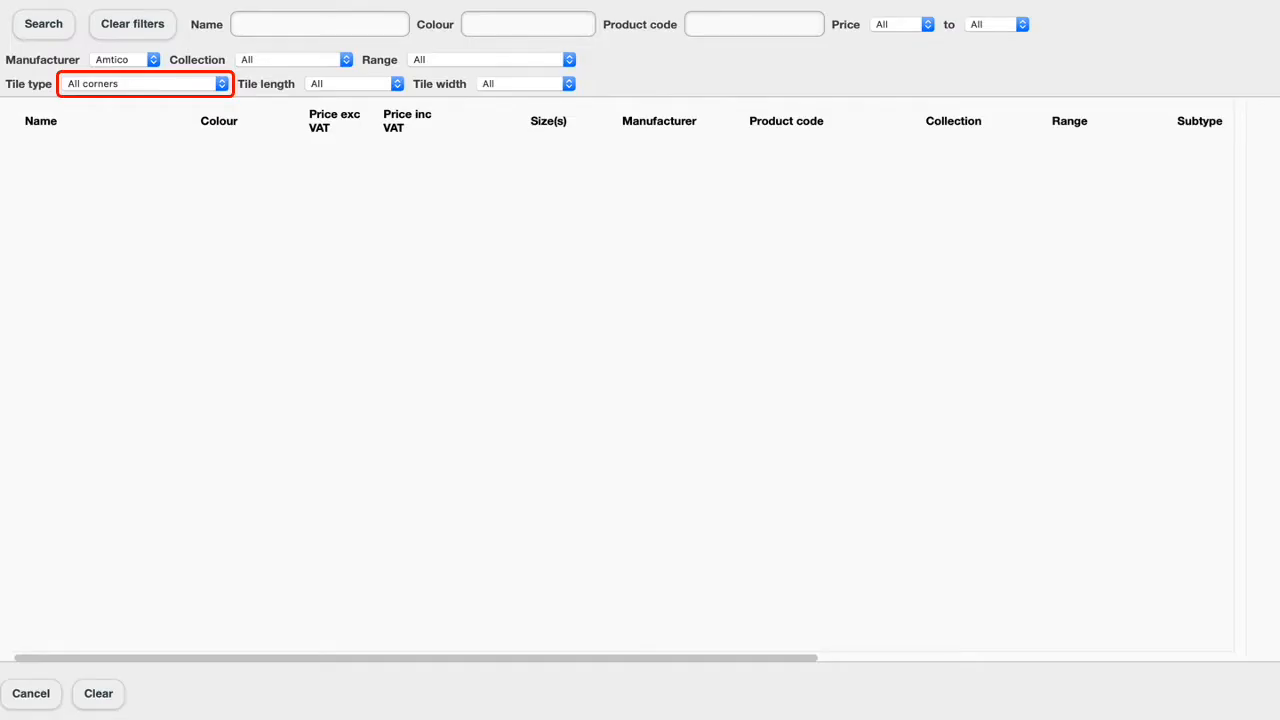
Search the Amtico corners by the name Etch and use the Etch 3" Border 3" 90 deg Decorative corner
{"action": "left_click", "coordinate": [270, 24]}
{"action": "type", "text": "Etch"}
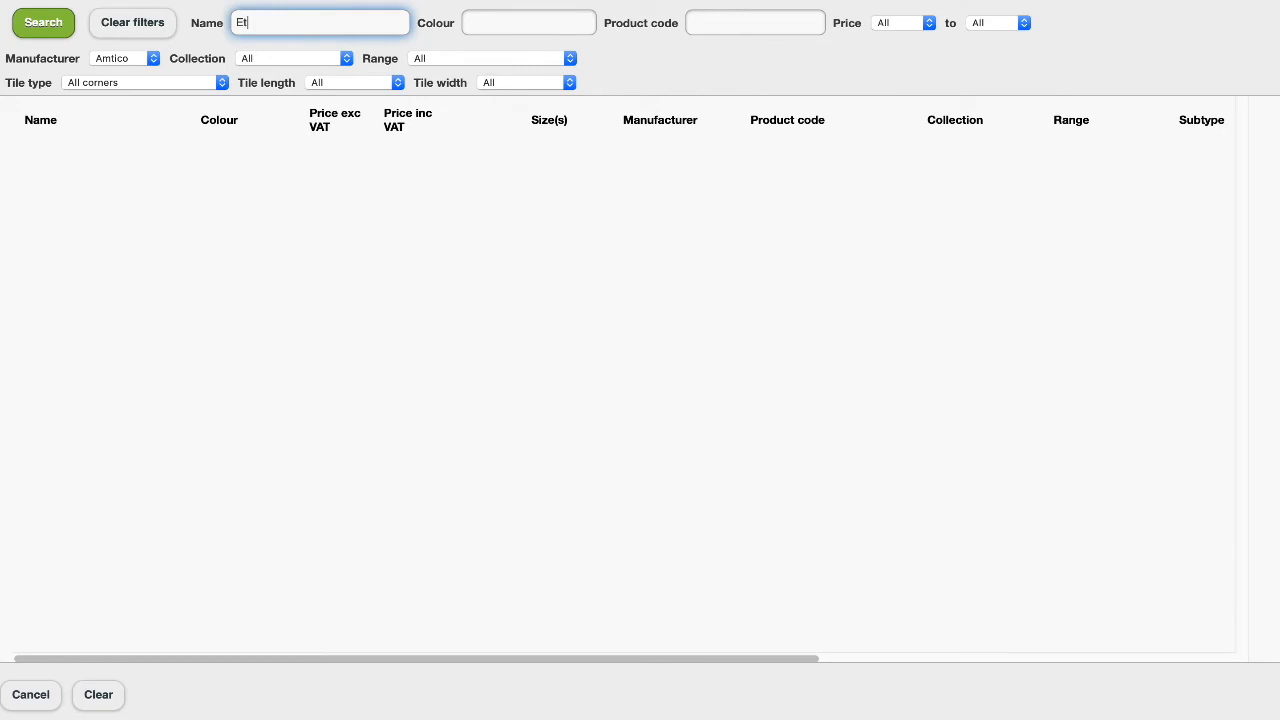
{"action": "left_click", "coordinate": [58, 26]}
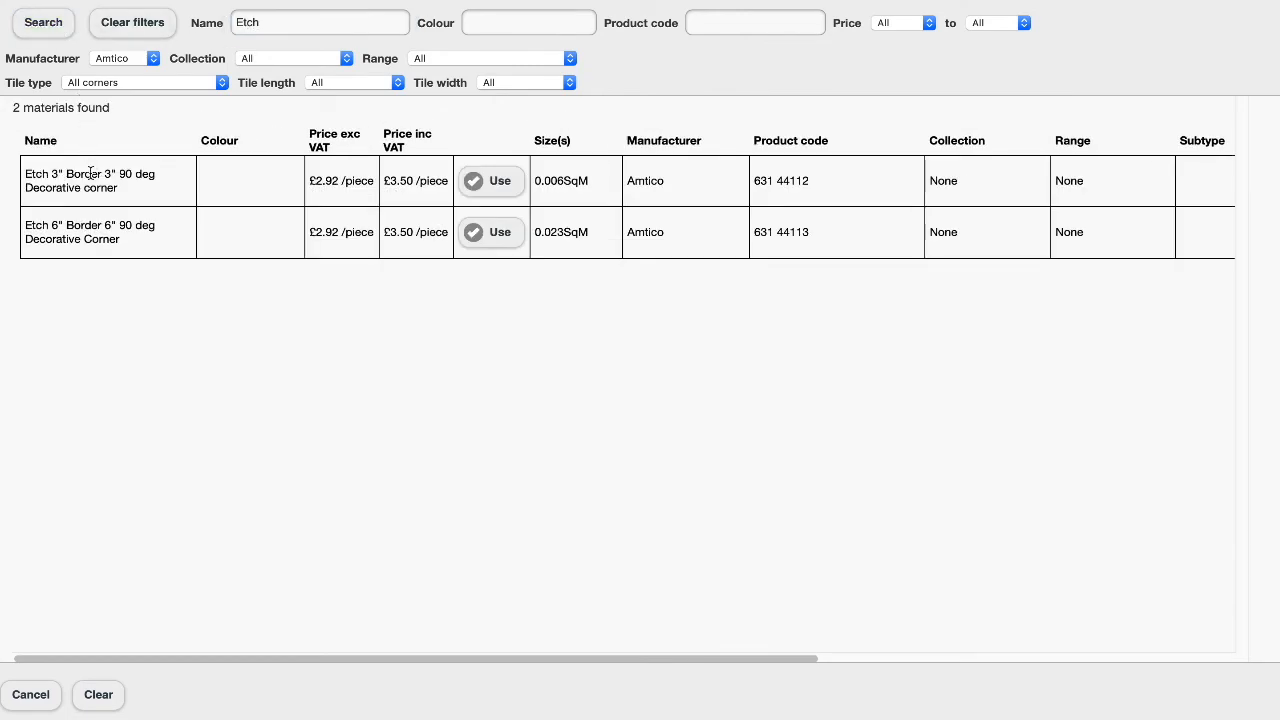
{"action": "left_click", "coordinate": [500, 184]}
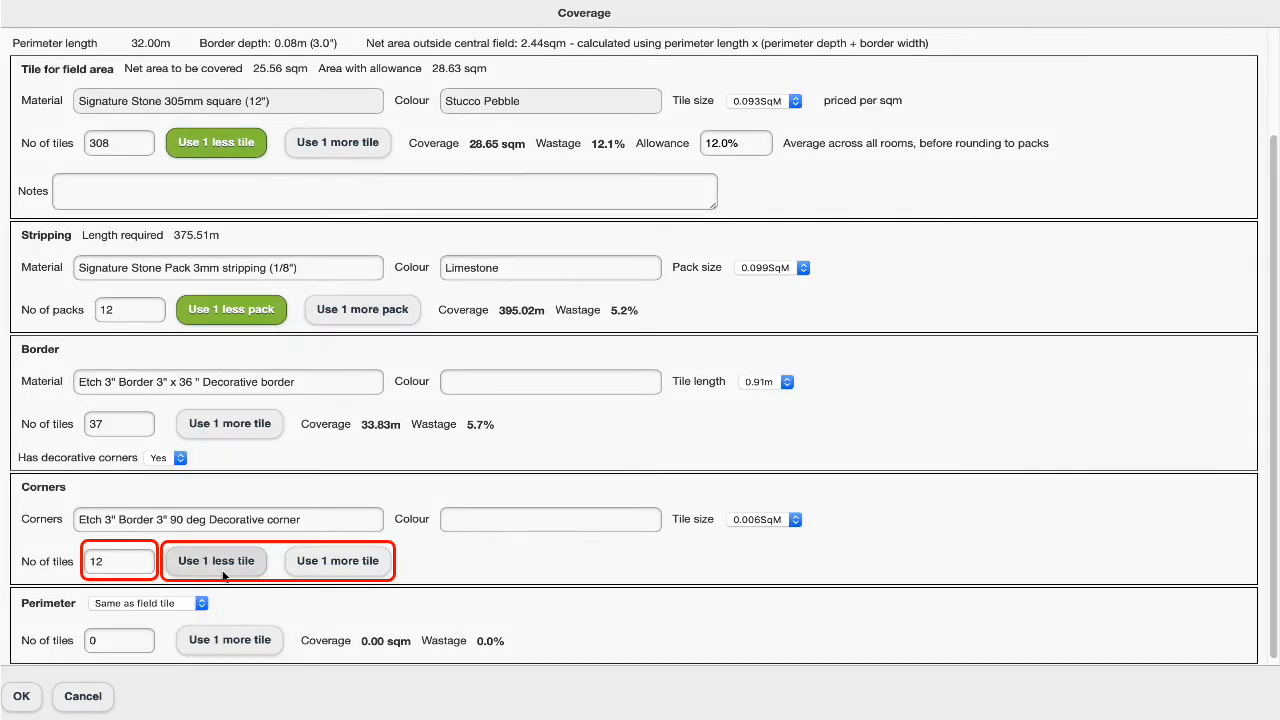
Lower the number of corner tiles to 10 and raise it back to 12
{"action": "left_click", "coordinate": [223, 570]}
{"action": "left_click", "coordinate": [223, 570]}
{"action": "left_click", "coordinate": [223, 575]}
{"action": "left_click", "coordinate": [318, 570]}
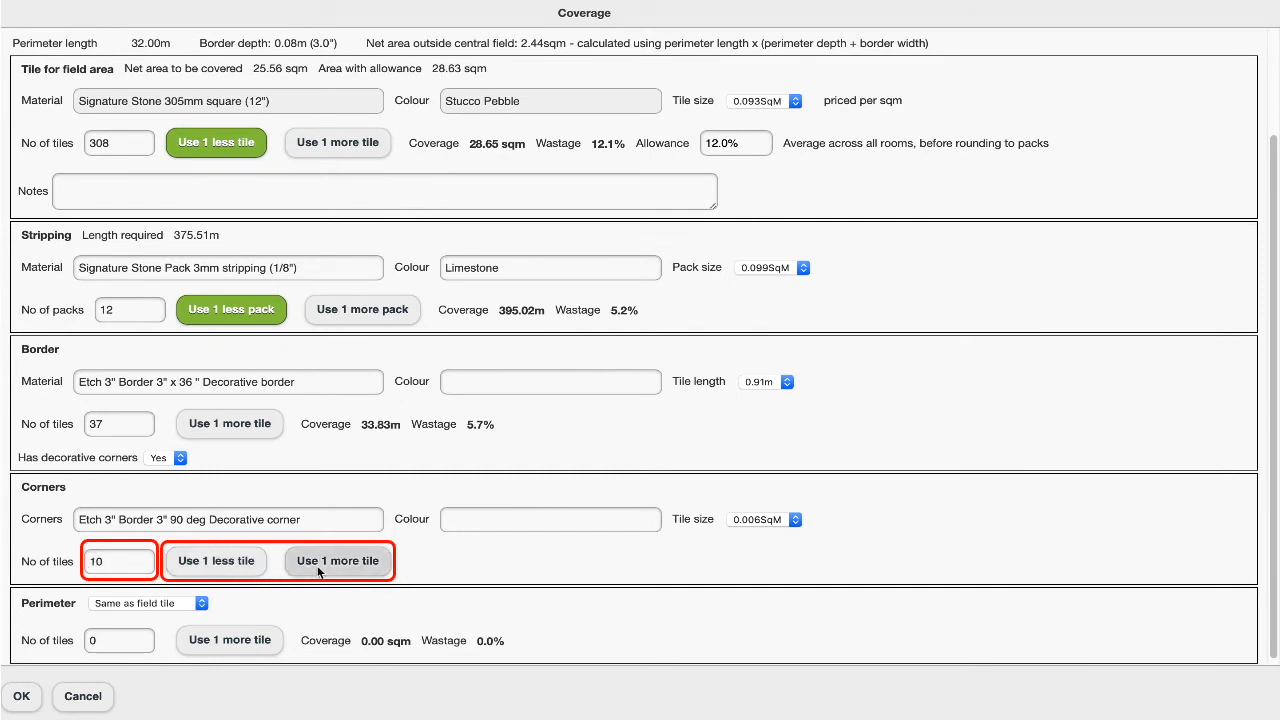
{"action": "left_click", "coordinate": [318, 570]}
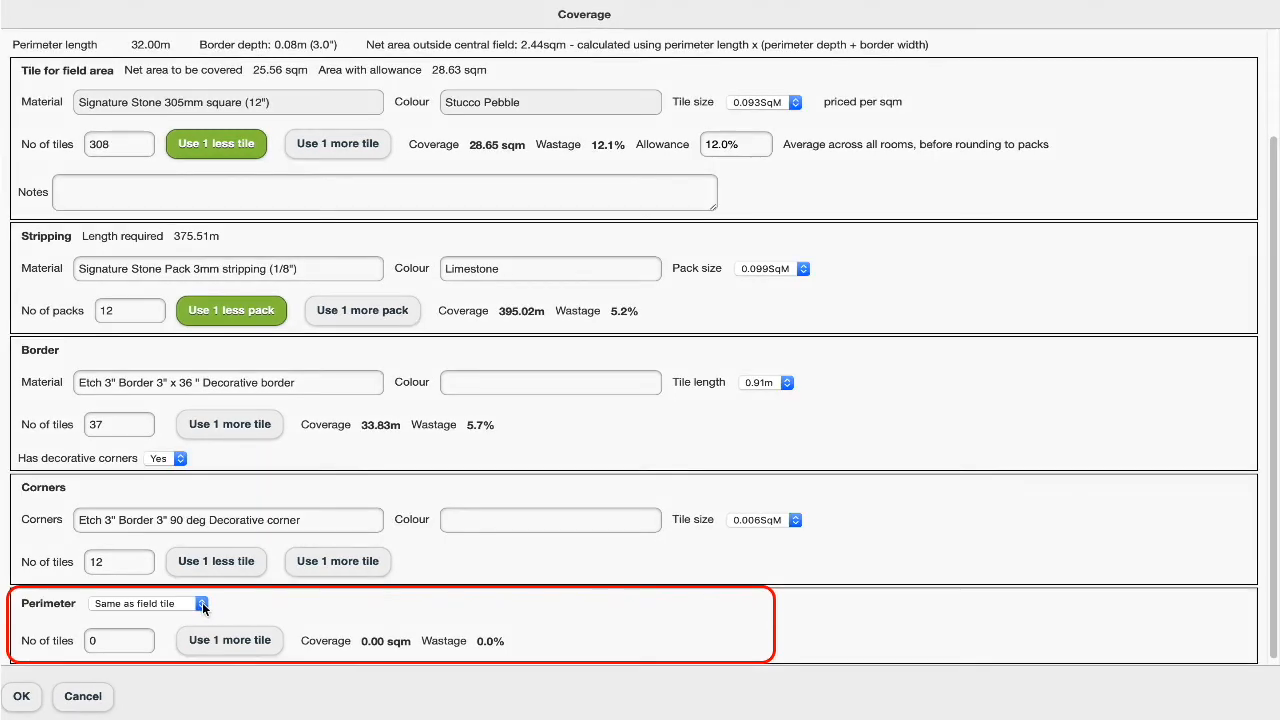
Set the perimeter to Different to field tile and open its material search
{"action": "left_click", "coordinate": [201, 603]}
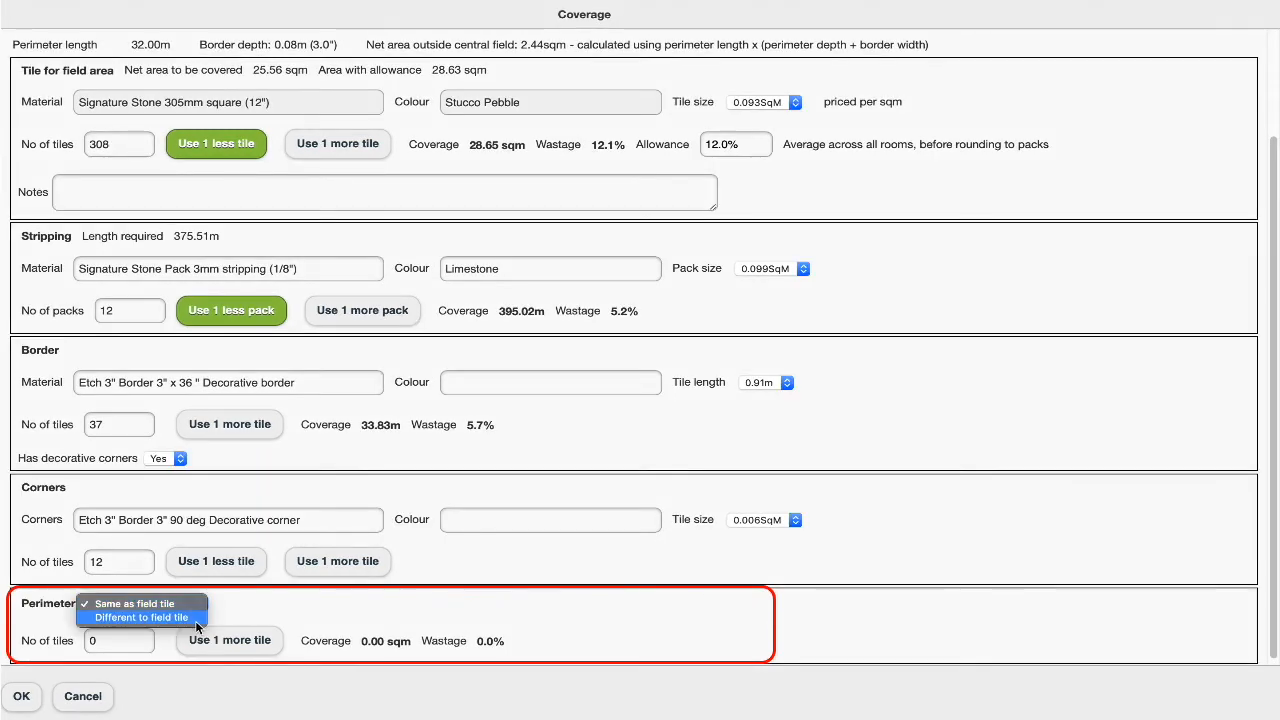
{"action": "left_click", "coordinate": [196, 621]}
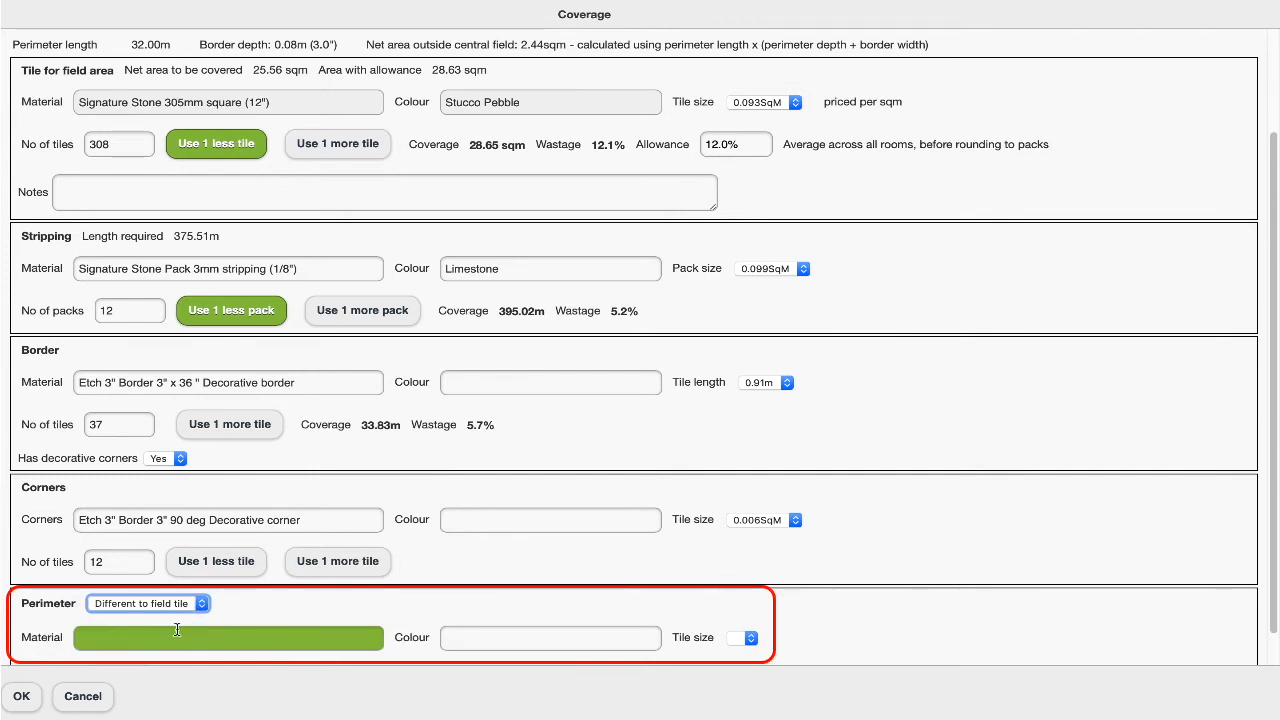
{"action": "left_click", "coordinate": [142, 636]}
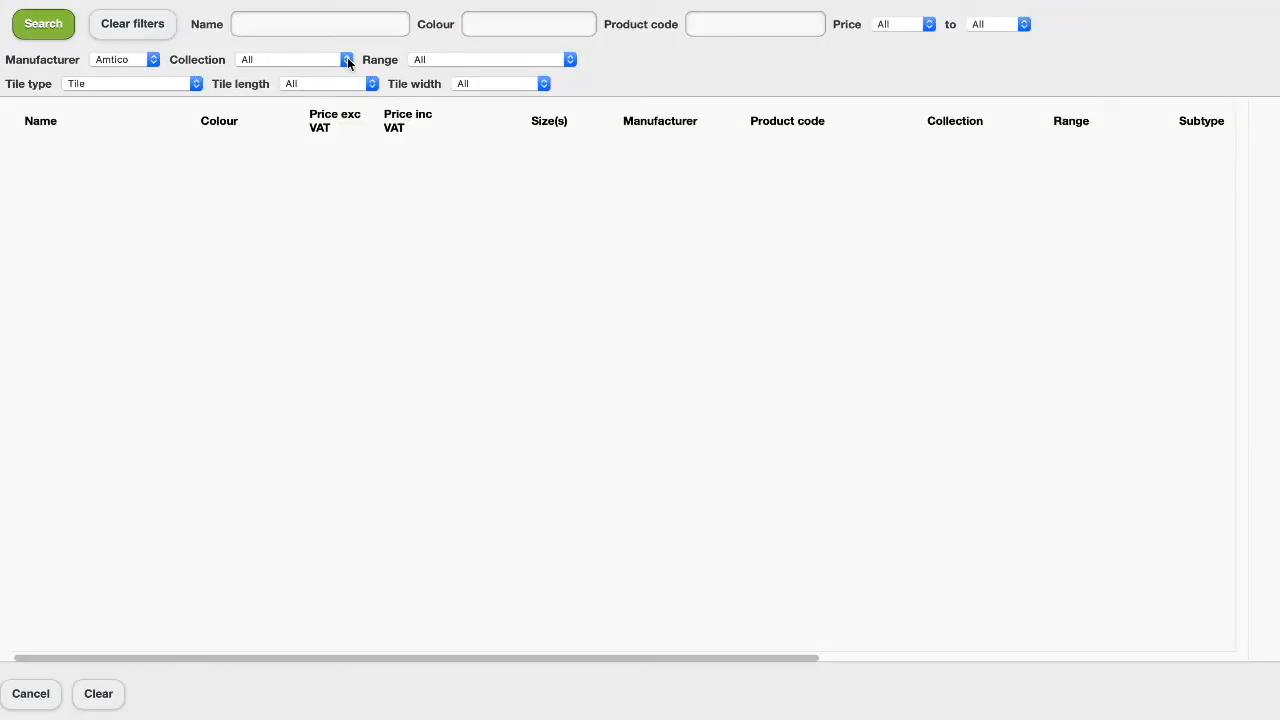
Filter the perimeter tiles by Signature Stones collection, Stone - Stucco range, 914mm (36in) length and 152mm (6in) width
{"action": "left_click", "coordinate": [347, 59]}
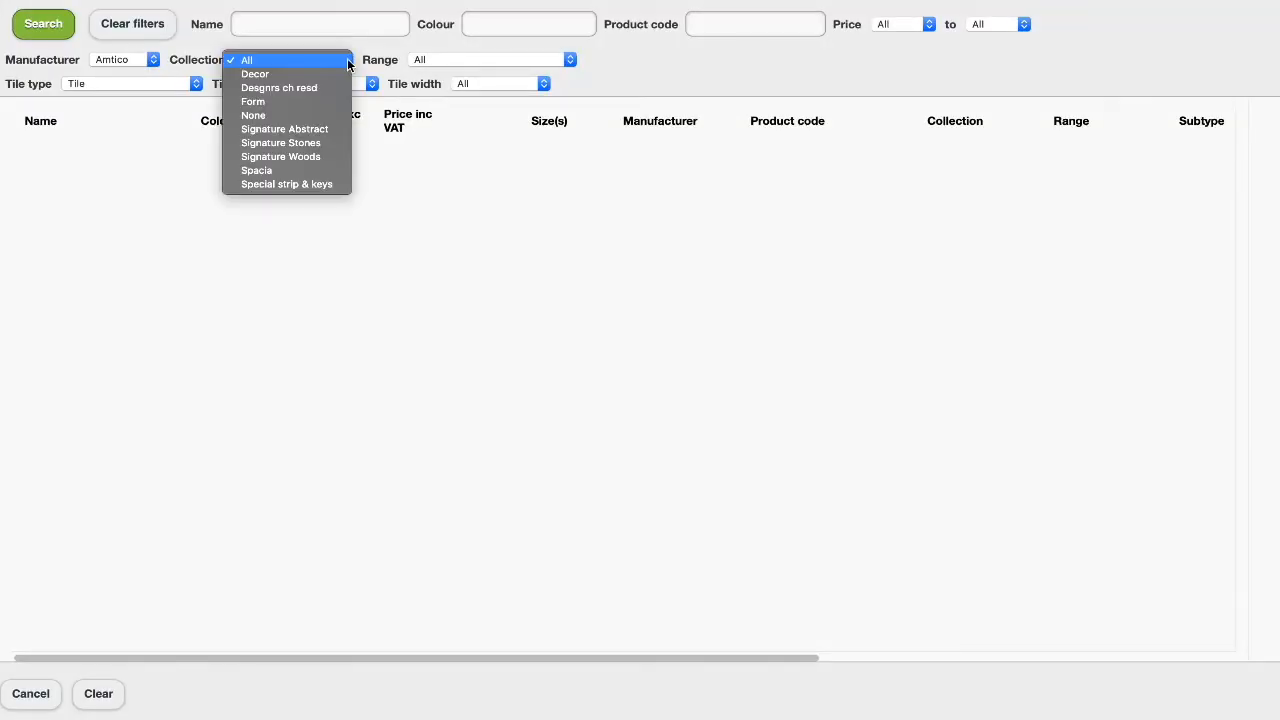
{"action": "left_click", "coordinate": [330, 143]}
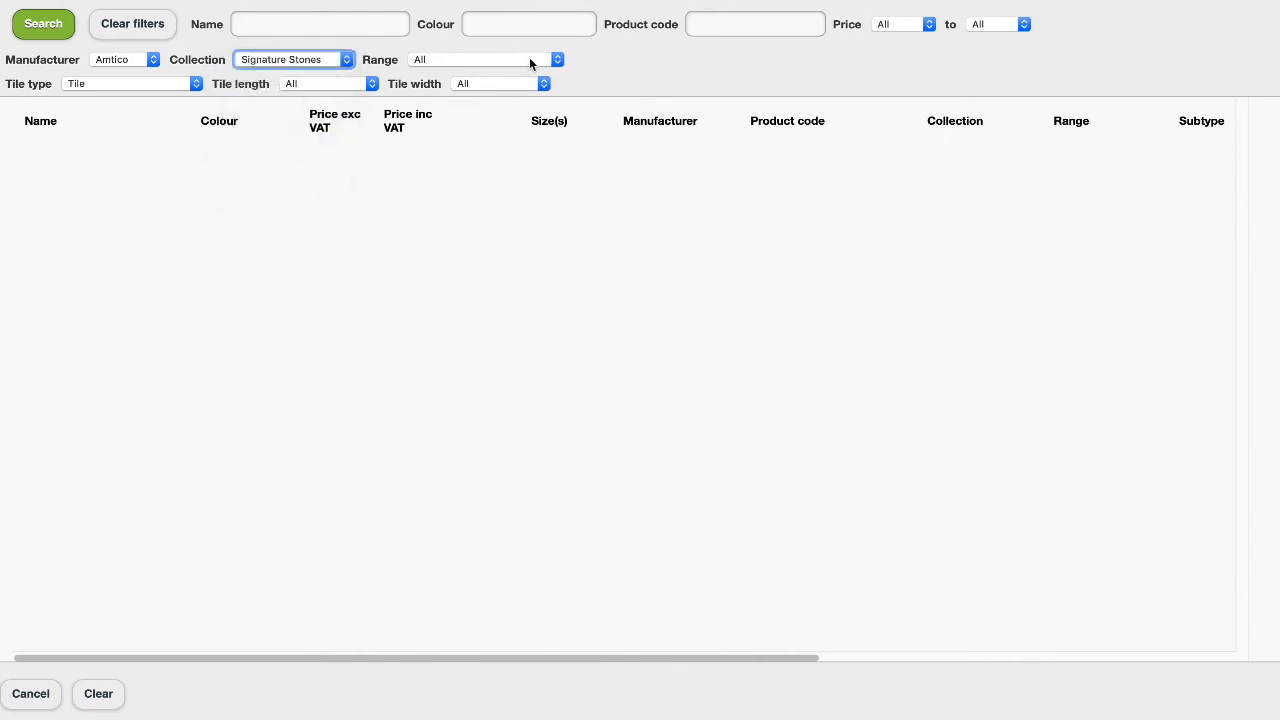
{"action": "left_click", "coordinate": [561, 60]}
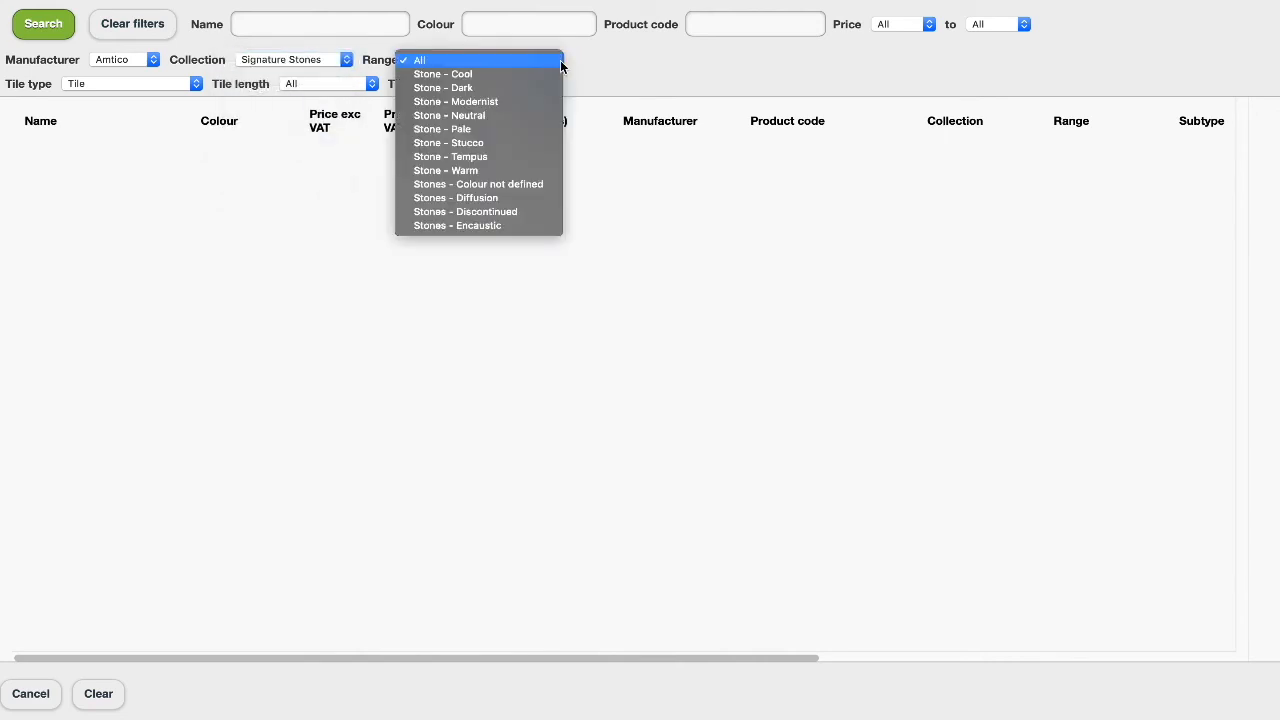
{"action": "left_click", "coordinate": [541, 143]}
{"action": "left_click", "coordinate": [370, 84]}
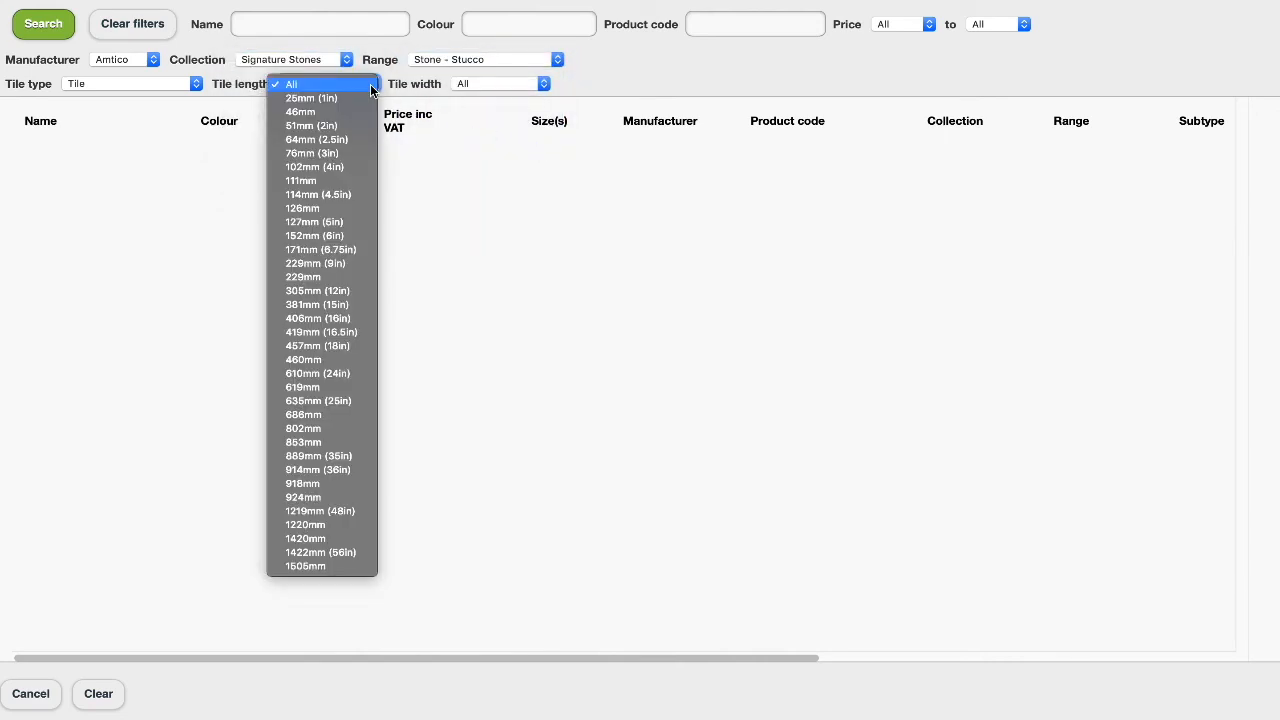
{"action": "left_click", "coordinate": [320, 470]}
{"action": "left_click", "coordinate": [546, 84]}
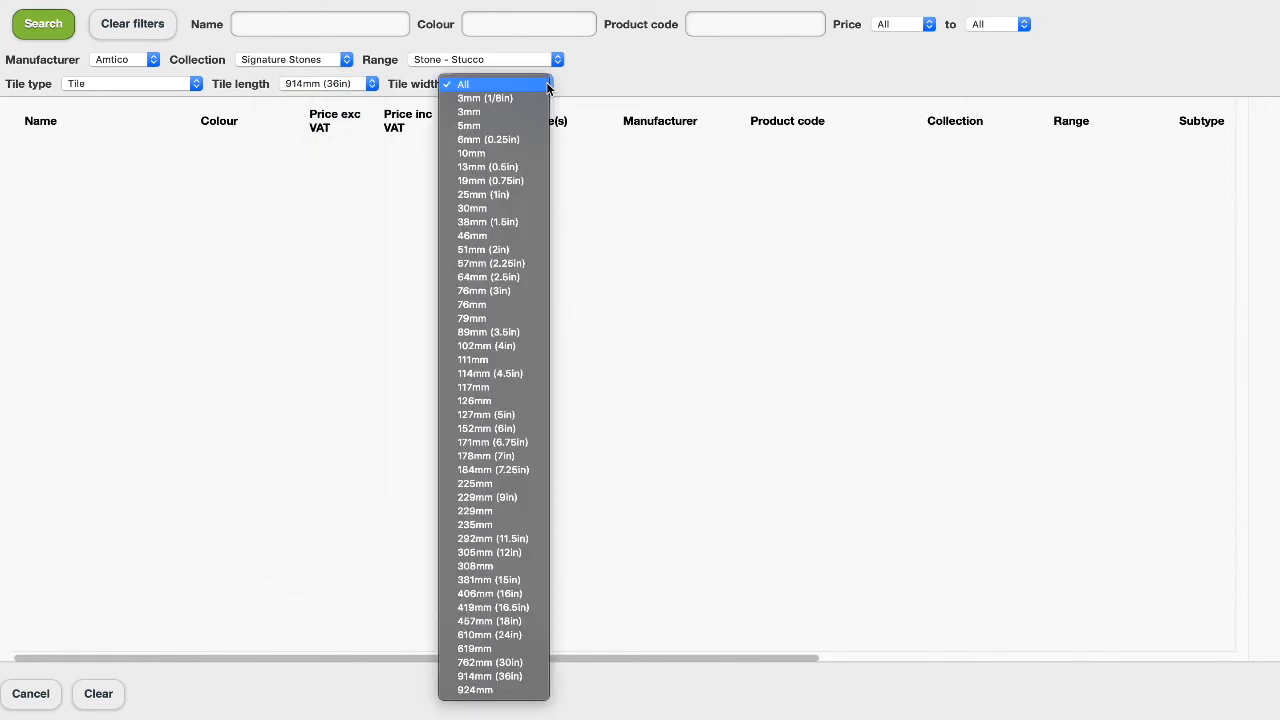
{"action": "left_click", "coordinate": [483, 429]}
Search the filtered tiles by the colour pebble and use the Stucco Pebble tile for the perimeter
{"action": "left_click", "coordinate": [500, 22]}
{"action": "type", "text": "pebble"}
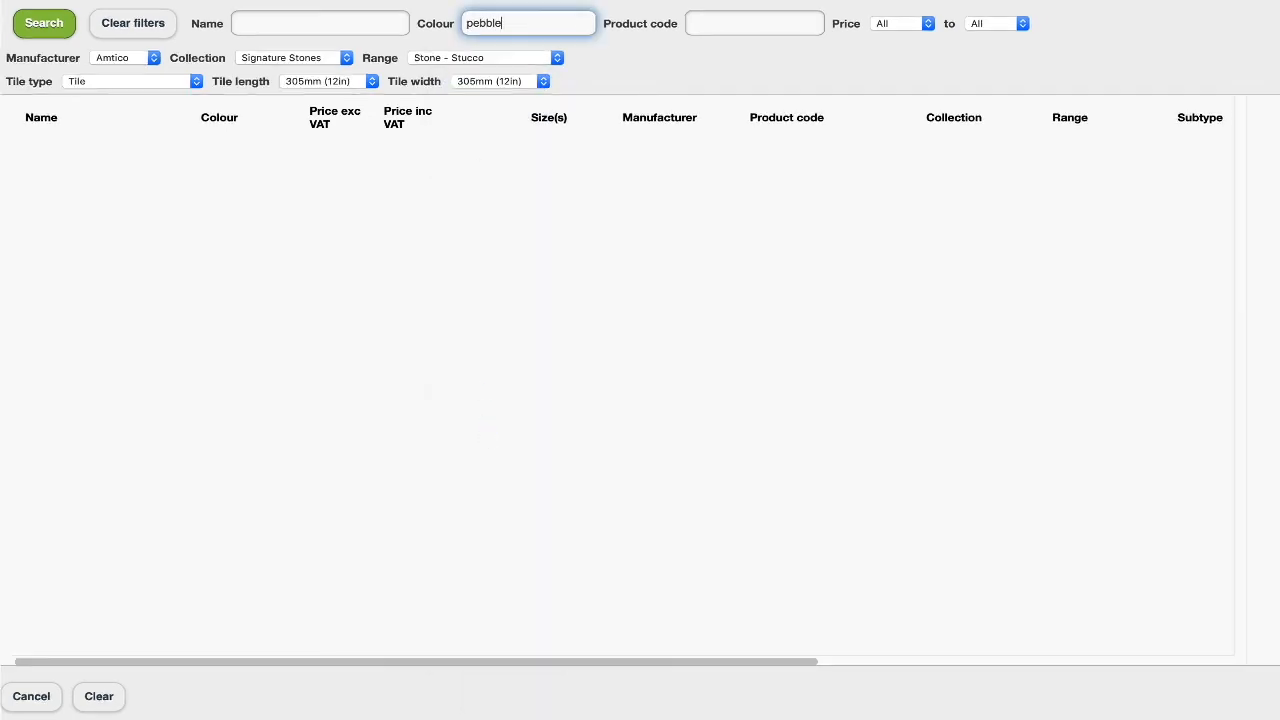
{"action": "left_click", "coordinate": [44, 24]}
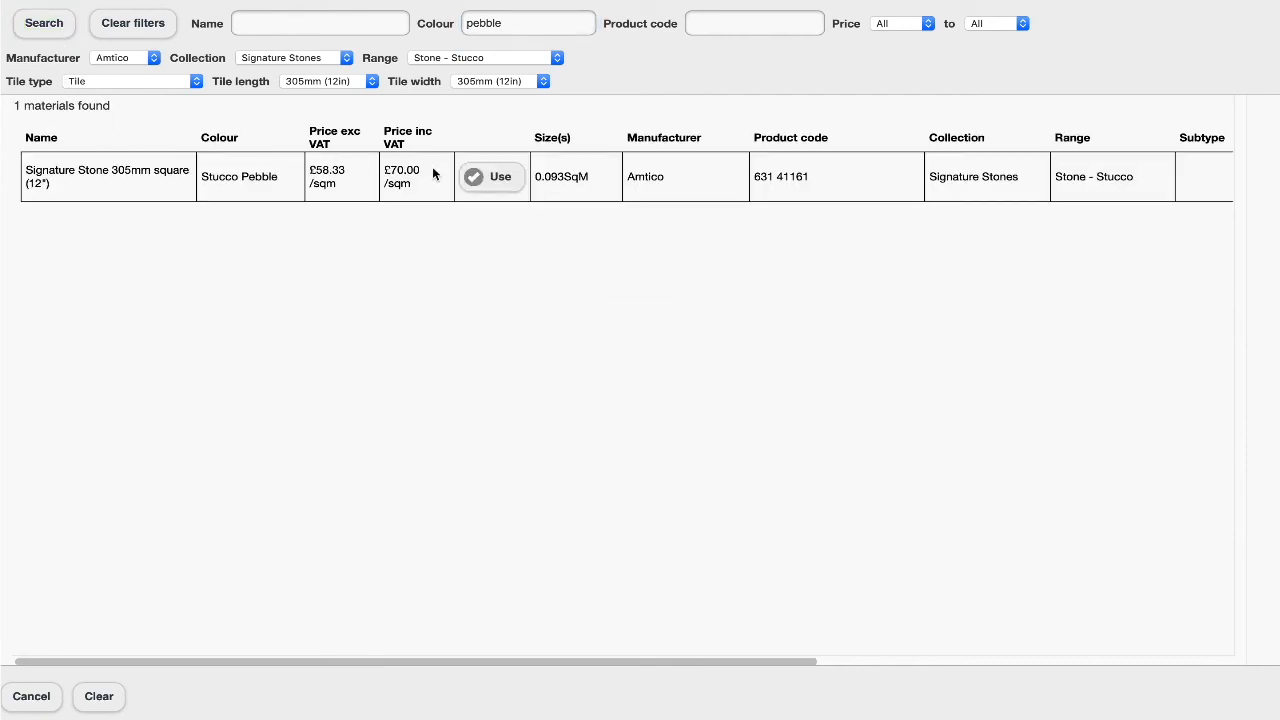
{"action": "left_click", "coordinate": [492, 188]}
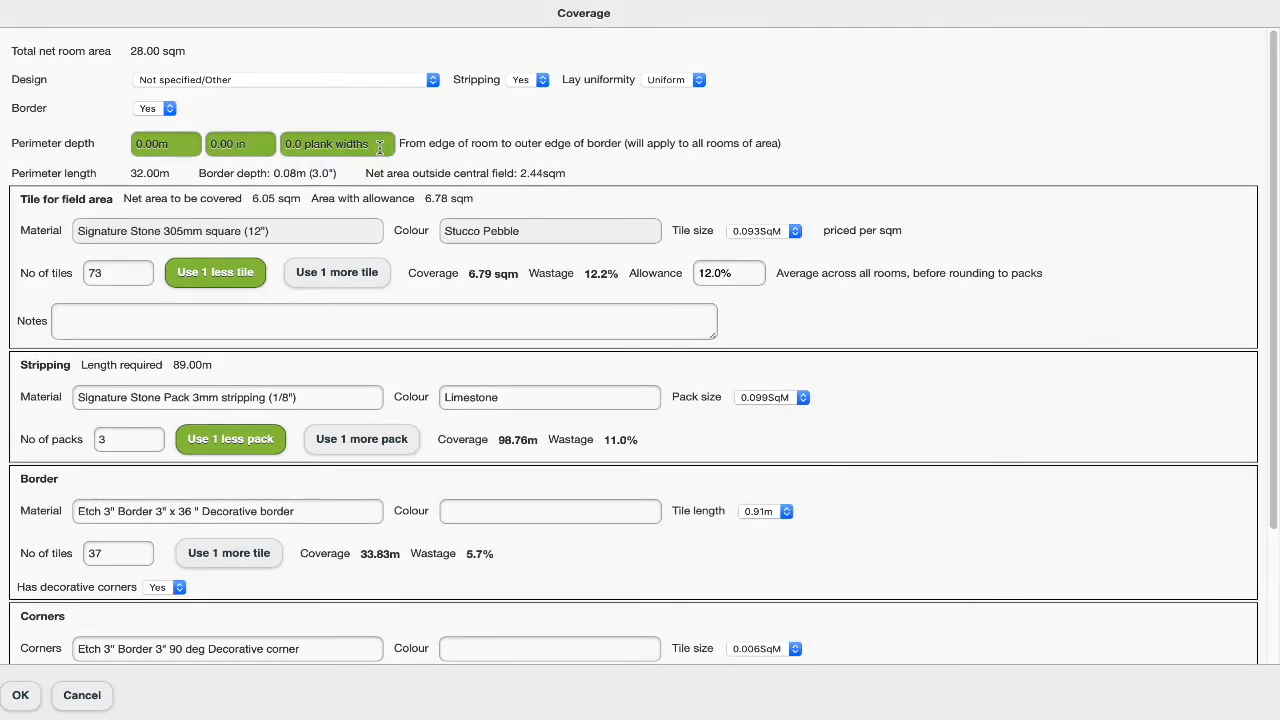
Set the perimeter depth to 2.0 plank widths and accept the coverage settings
{"action": "left_click", "coordinate": [379, 147]}
{"action": "left_click", "coordinate": [536, 230]}
{"action": "left_click", "coordinate": [488, 383]}
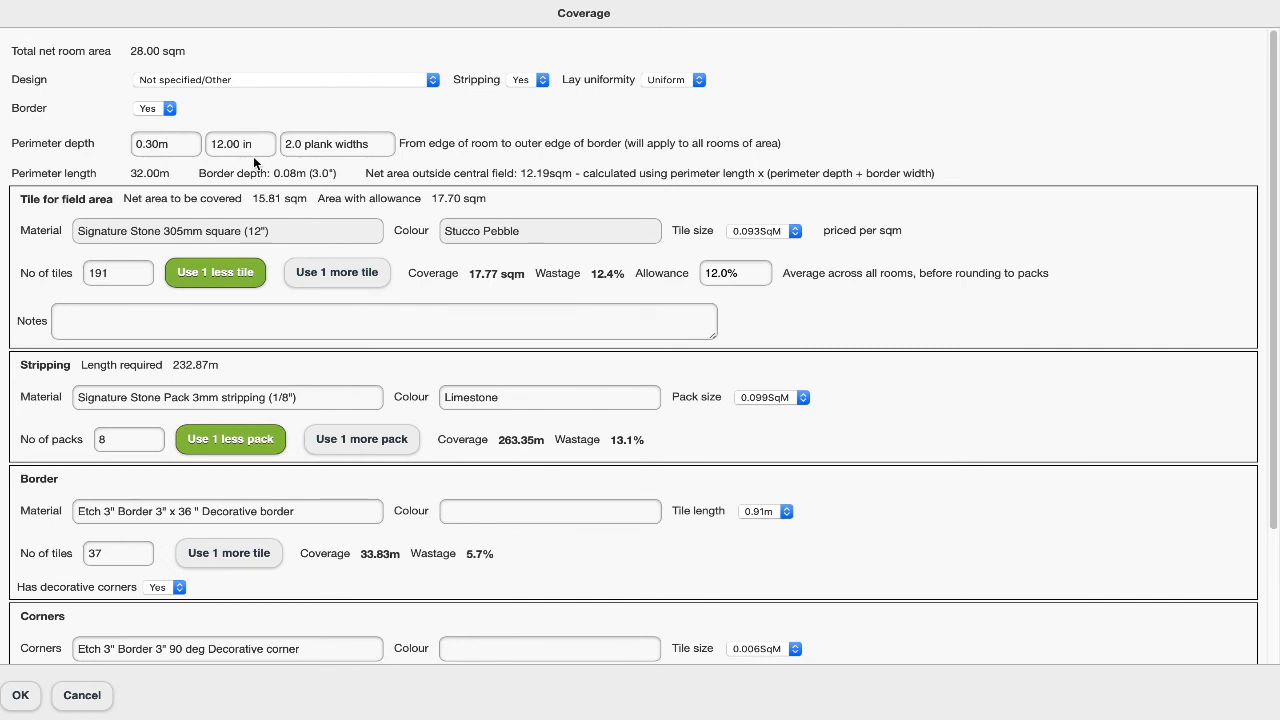
{"action": "left_click", "coordinate": [21, 695]}
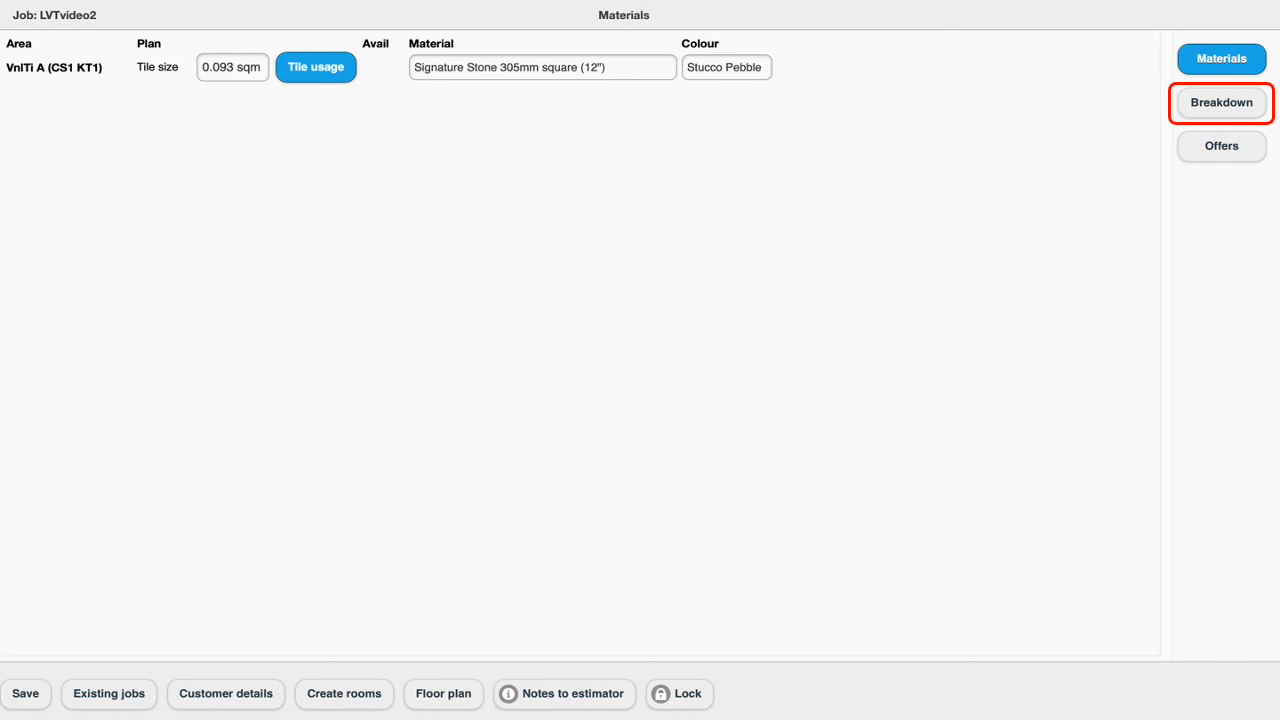
Open the job's cost breakdown and read through its fitting sheet, including material totals and vinyl tile details
{"action": "left_click", "coordinate": [1221, 102]}
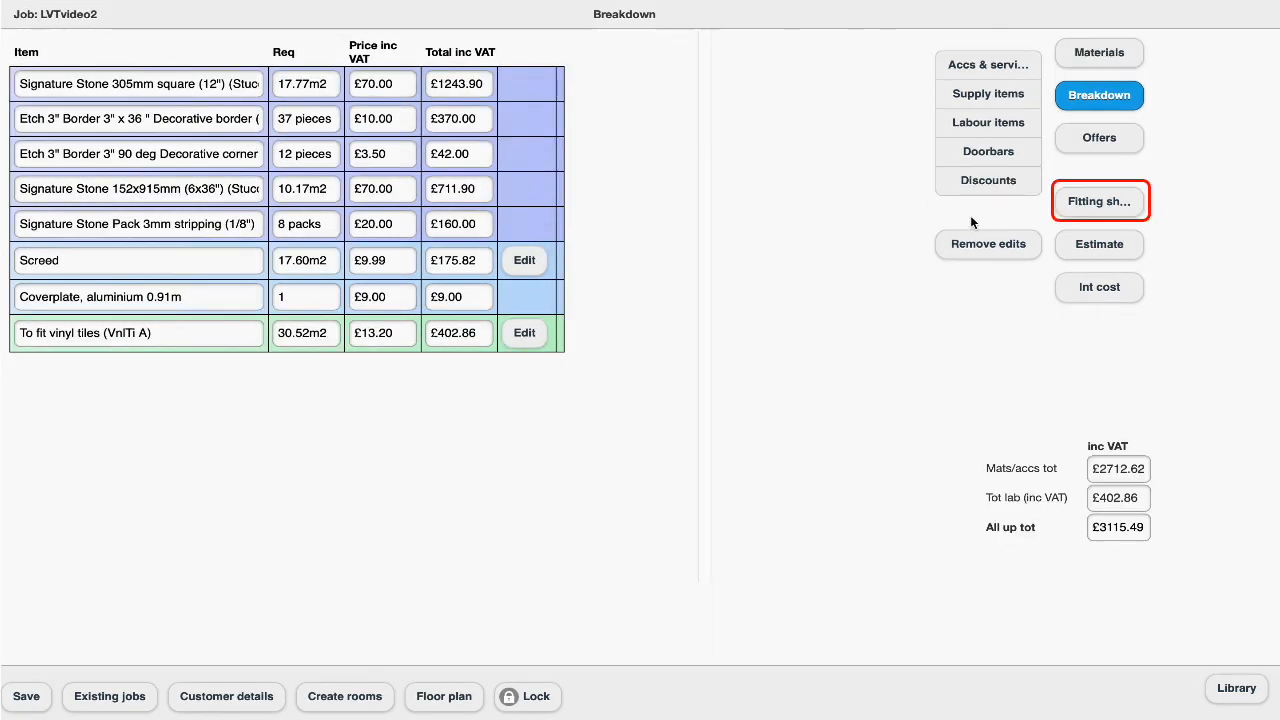
{"action": "left_click", "coordinate": [1125, 212]}
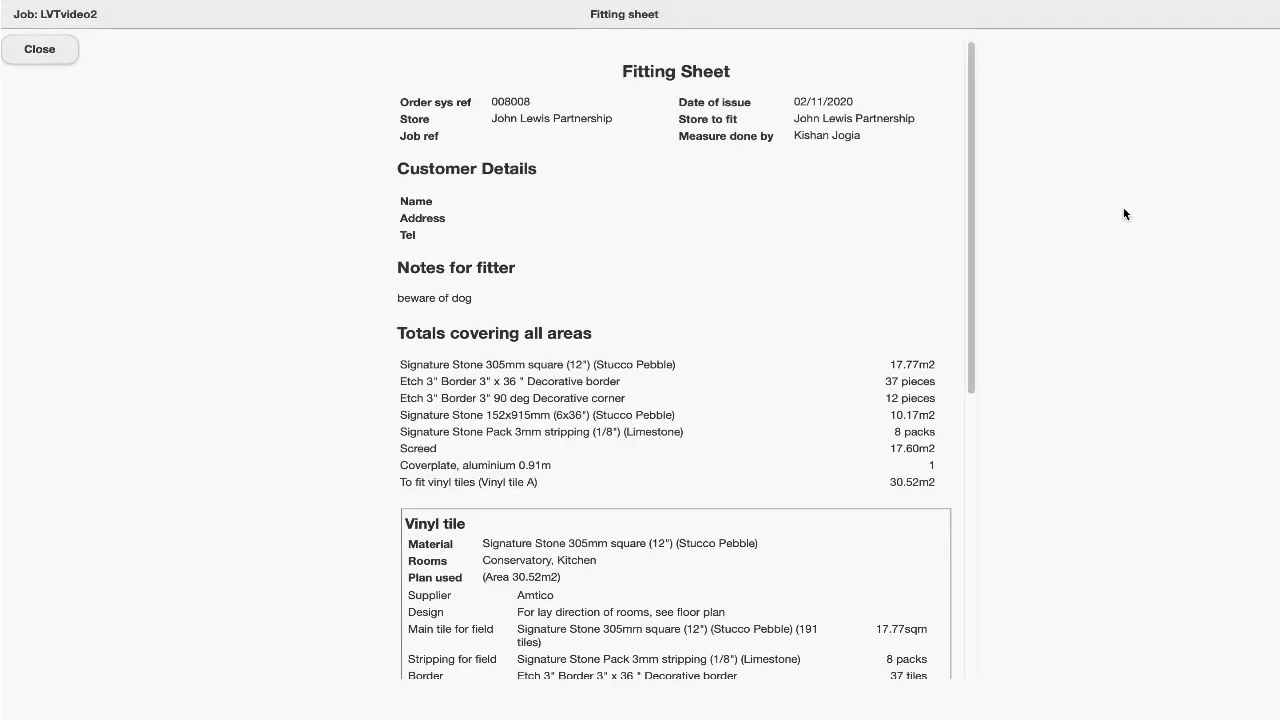
{"action": "scroll", "coordinate": [948, 212], "scroll_direction": "down", "scroll_amount": 10}
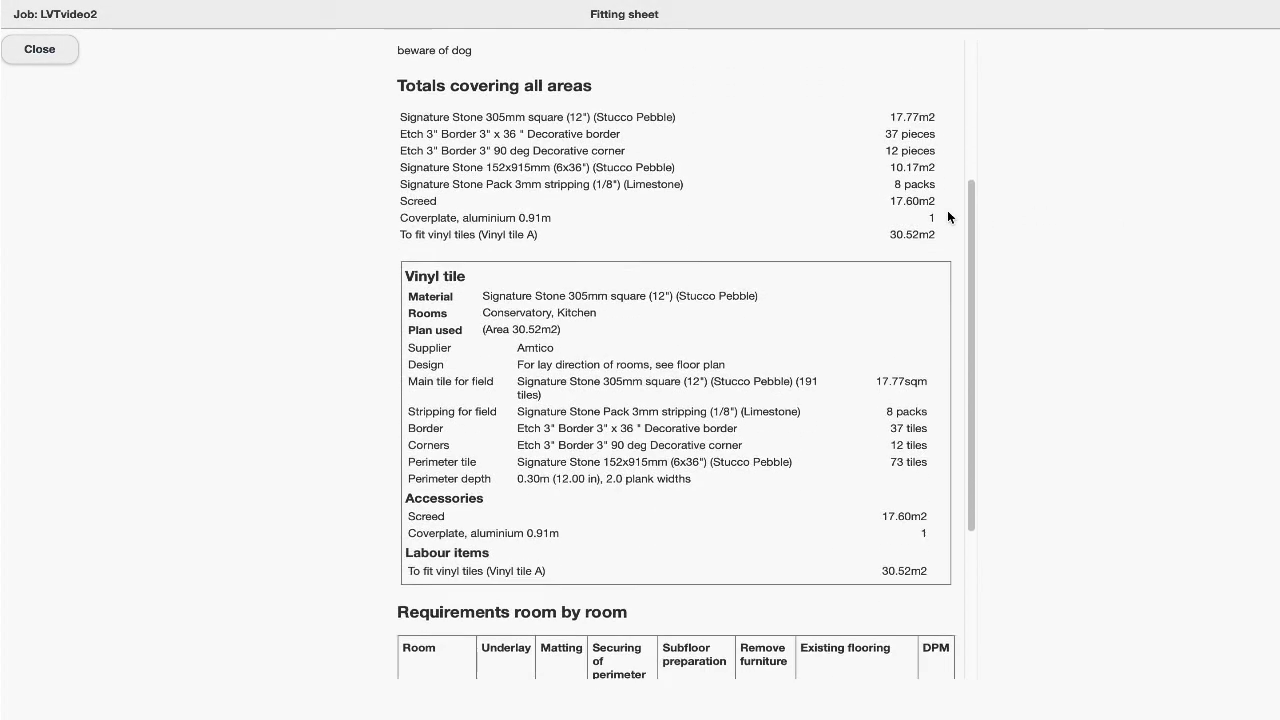
{"action": "scroll", "coordinate": [948, 216], "scroll_direction": "up", "scroll_amount": 5}
{"action": "scroll", "coordinate": [948, 216], "scroll_direction": "up", "scroll_amount": 5}
{"action": "scroll", "coordinate": [948, 216], "scroll_direction": "down", "scroll_amount": 5}
{"action": "scroll", "coordinate": [948, 216], "scroll_direction": "down", "scroll_amount": 1}
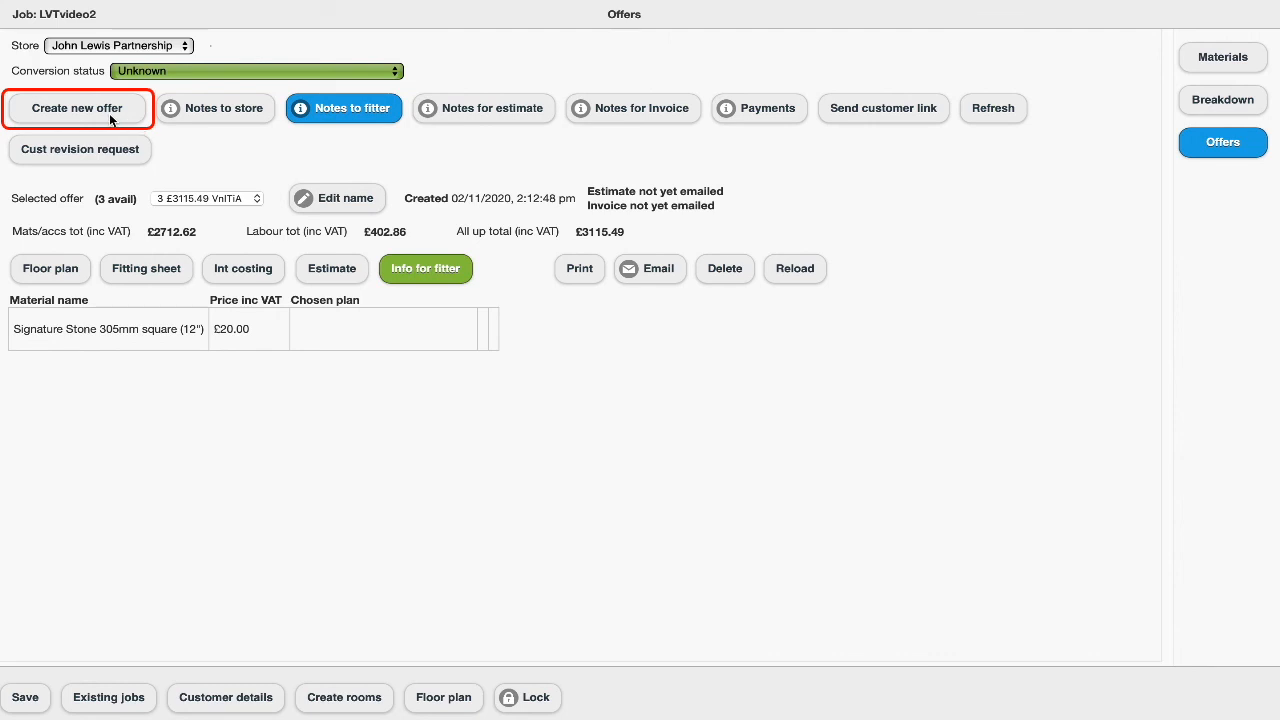
Create a new offer named £3115.49 VnlTiA and check the floor plan of the £2887.99 VnlTiA offer
{"action": "left_click", "coordinate": [111, 119]}
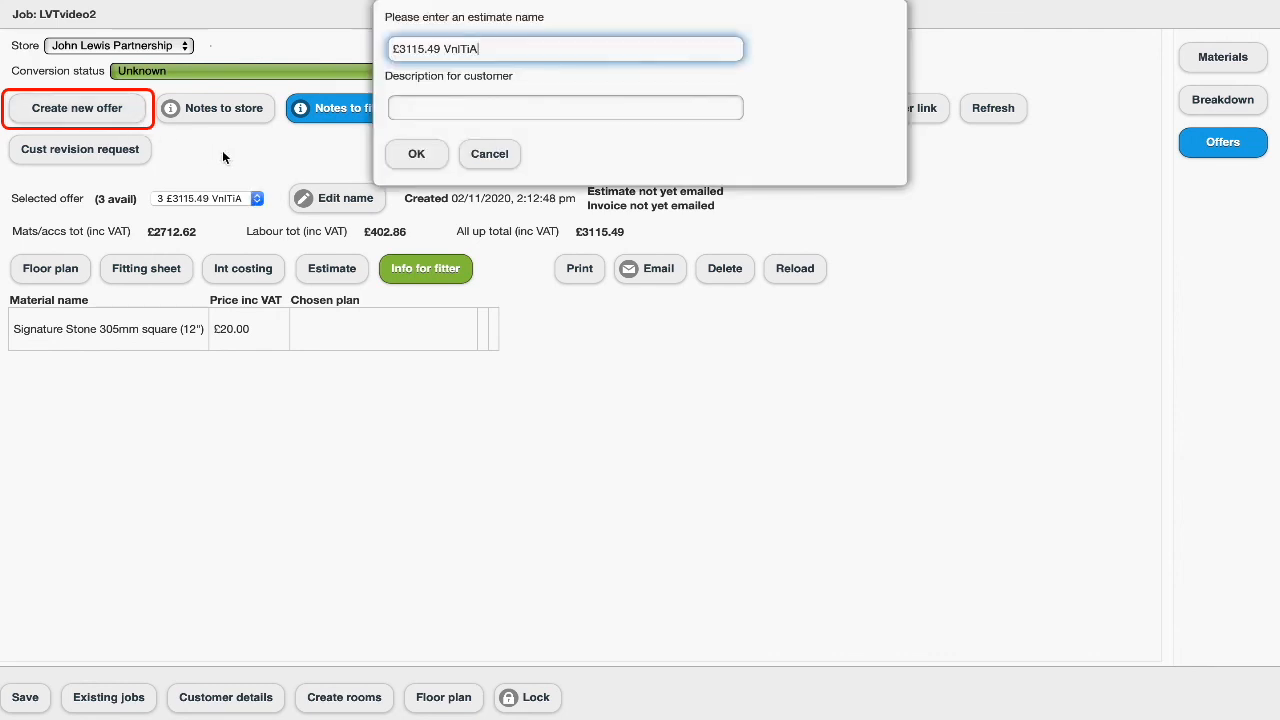
{"action": "left_click", "coordinate": [416, 155]}
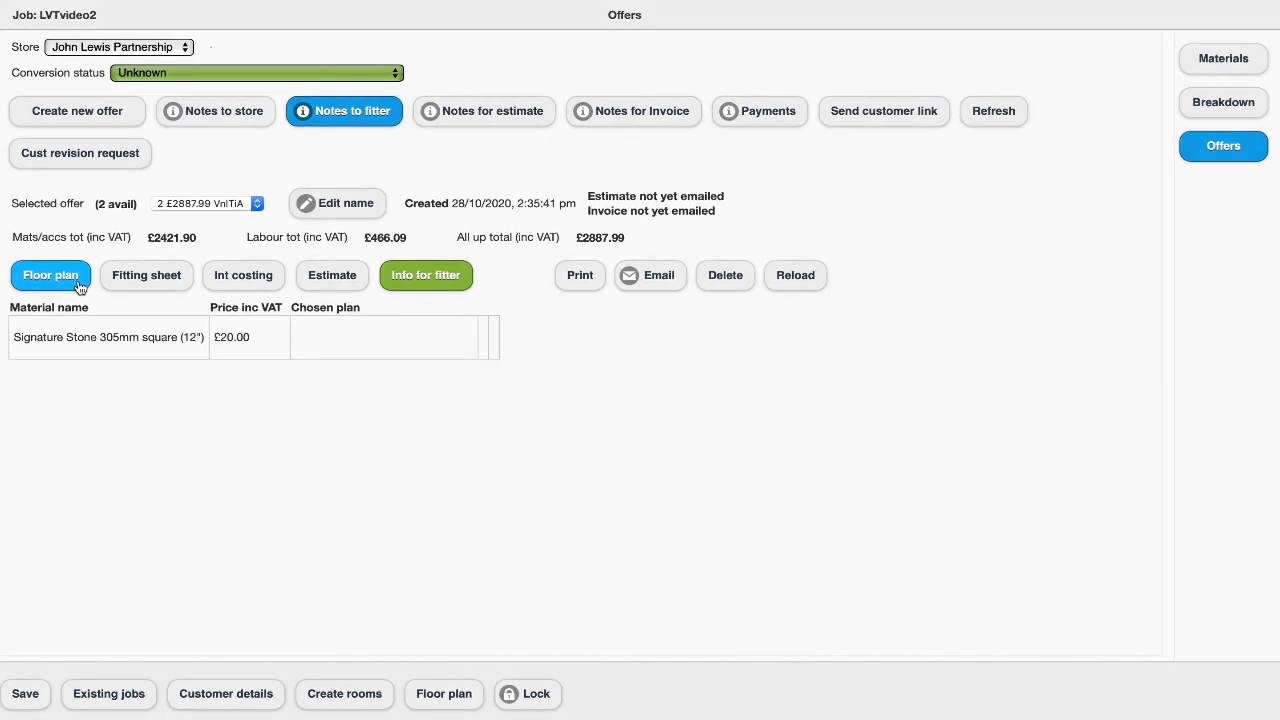
{"action": "left_click", "coordinate": [79, 287]}
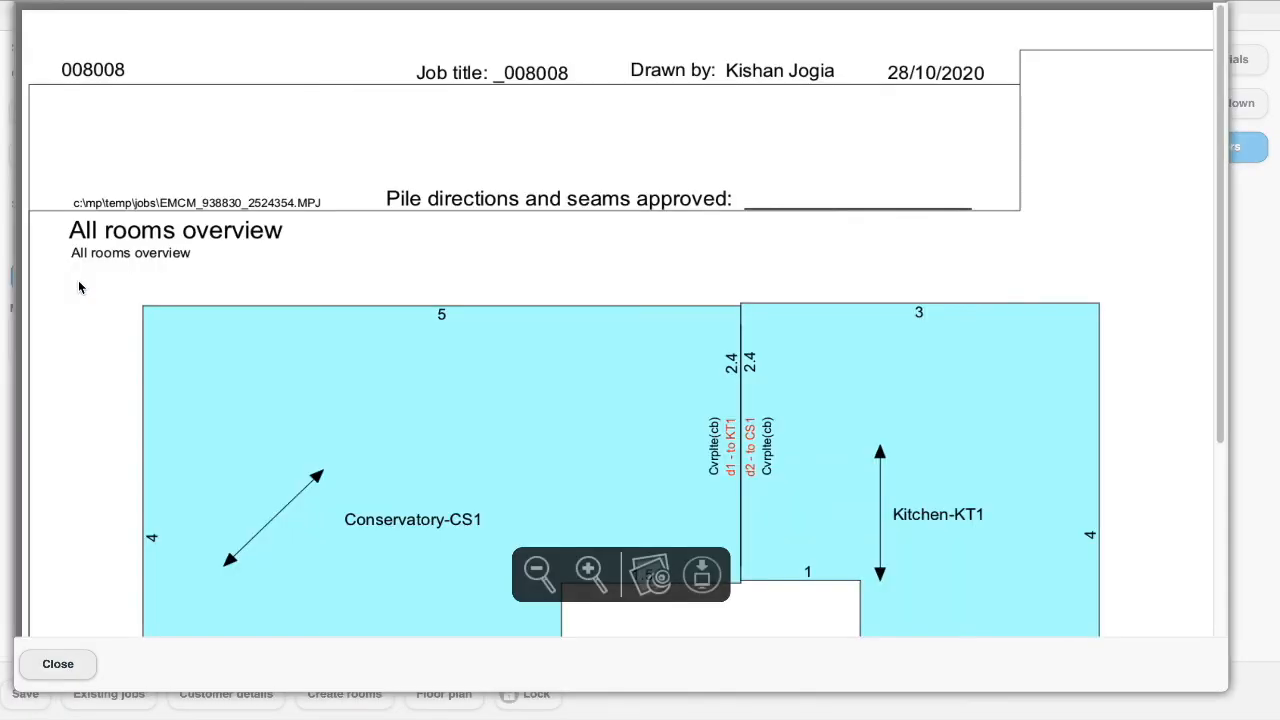
{"action": "scroll", "coordinate": [316, 278], "scroll_direction": "down", "scroll_amount": 2}
{"action": "scroll", "coordinate": [317, 278], "scroll_direction": "down", "scroll_amount": 4}
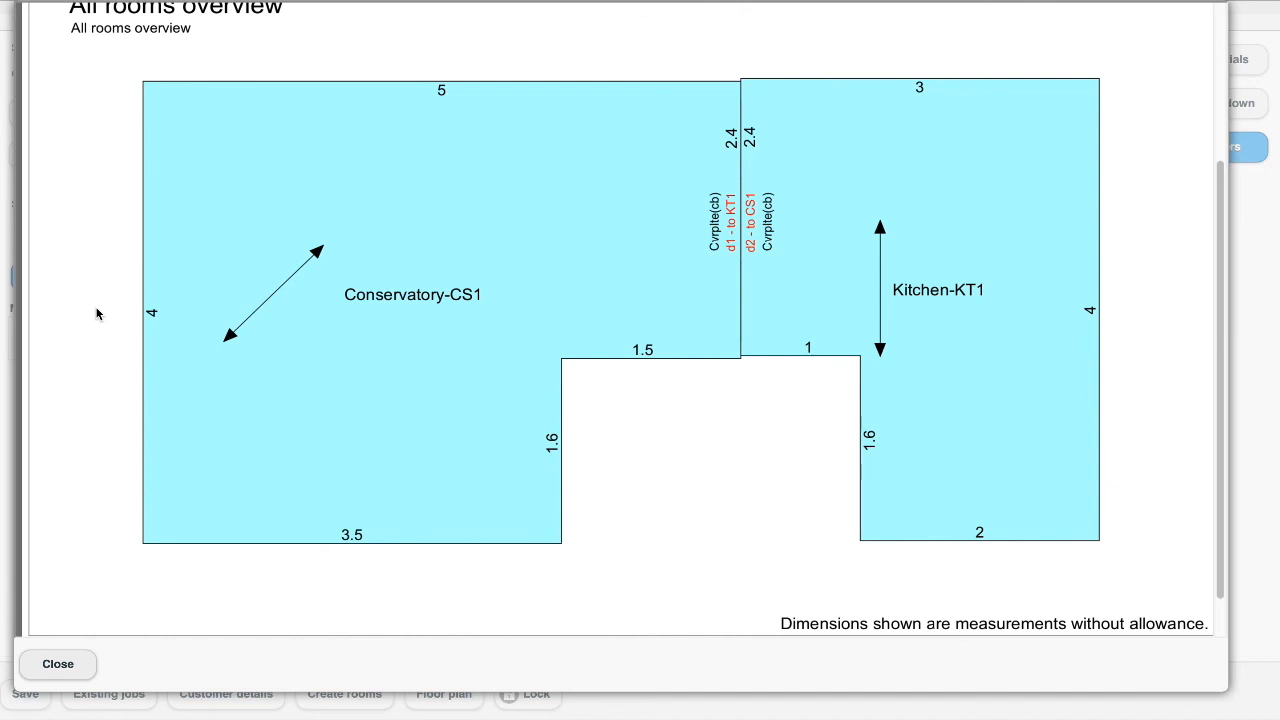
{"action": "left_click", "coordinate": [55, 663]}
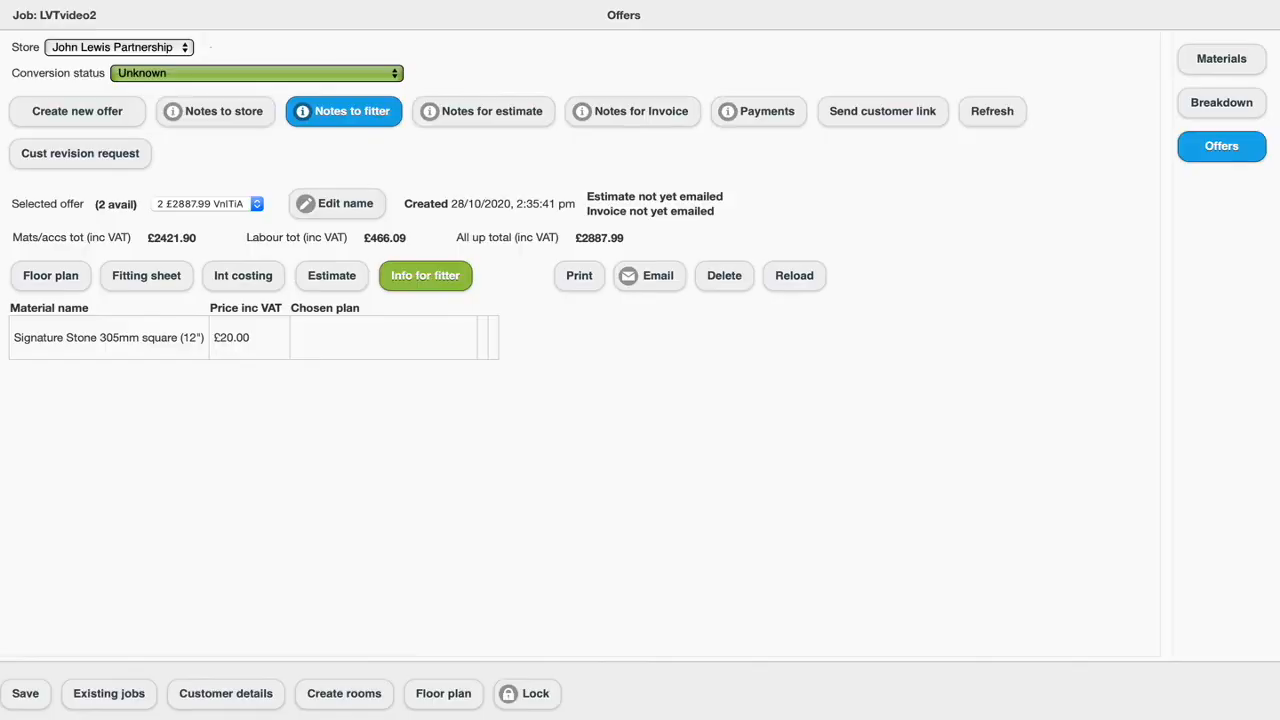